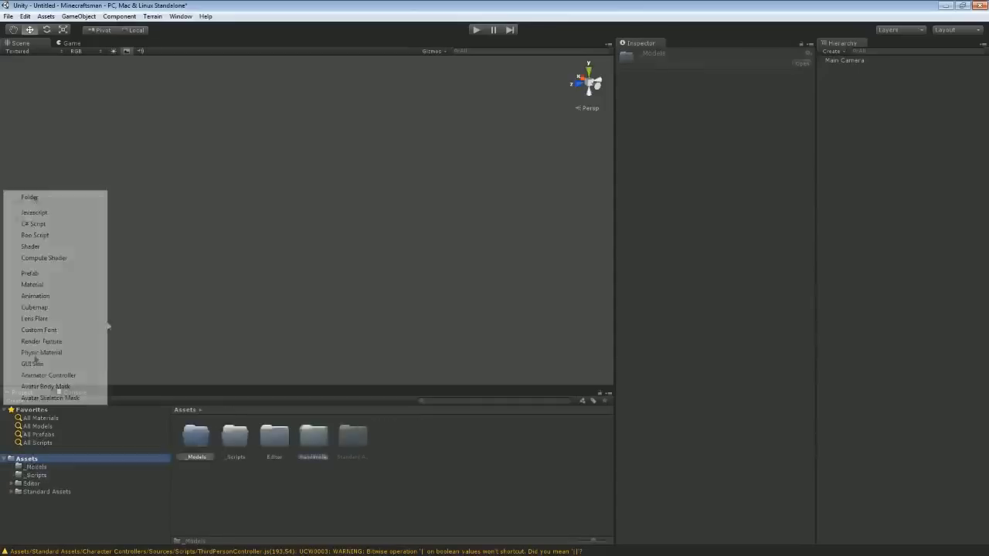
- Create the project's asset folders via Assets > Create > Folder
{"action": "left_click", "coordinate": [195, 438]}
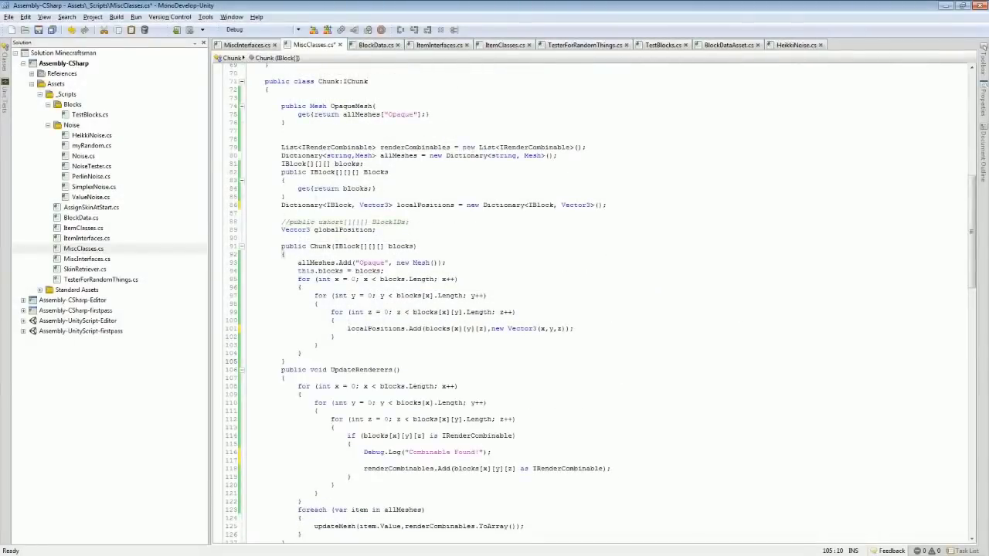
- Start a new line after the closing brace in Chunk.UpdateRenderers of MiscClasses.cs
{"action": "key", "text": "Return"}
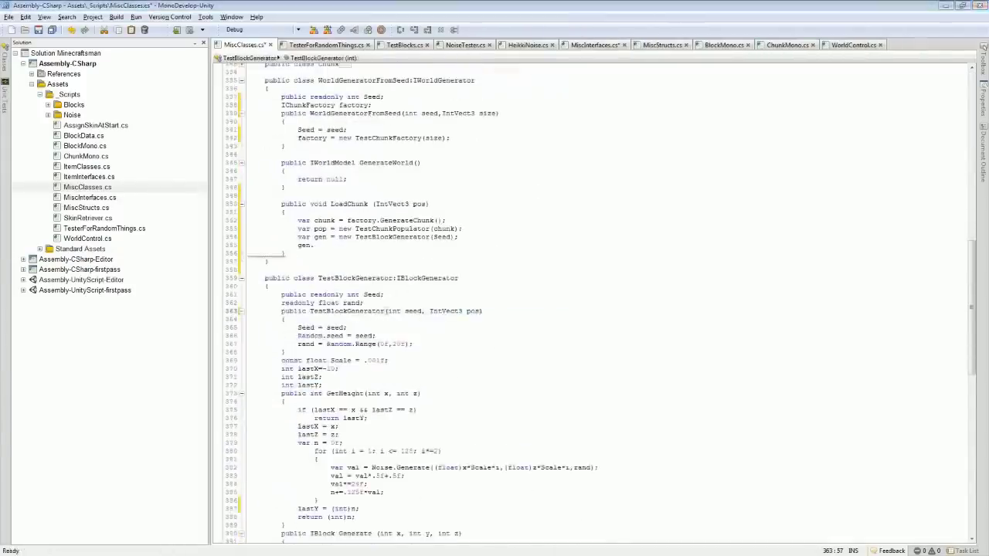
- Glance at TesterForRandomThings.cs, then return to MiscClasses.cs and place the caret inside LoadChunk
{"action": "left_click", "coordinate": [325, 45]}
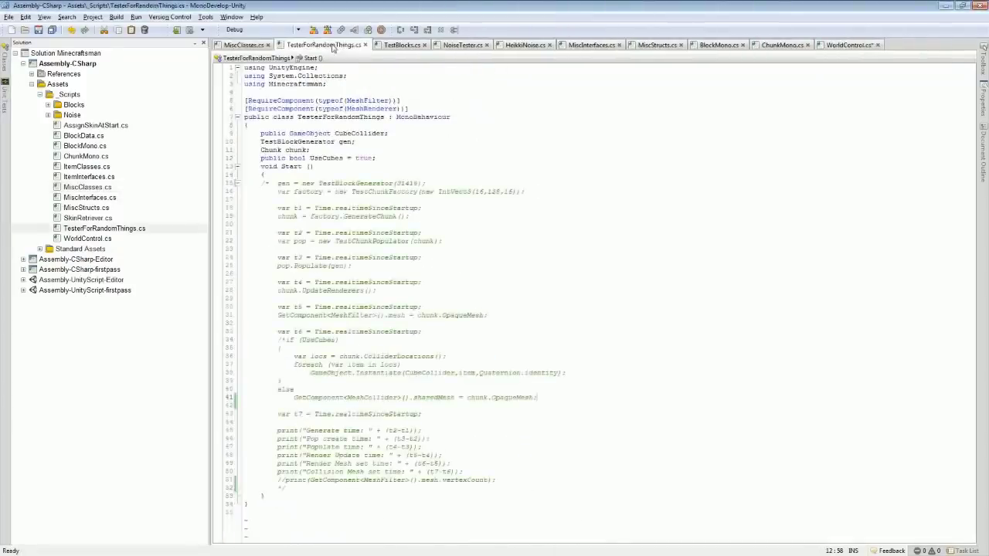
{"action": "left_click", "coordinate": [241, 45]}
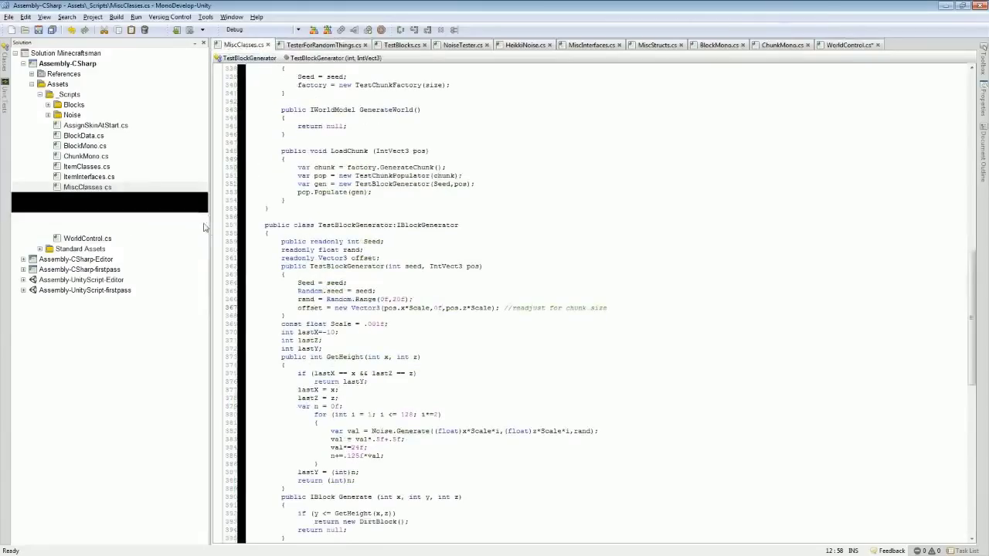
{"action": "scroll", "coordinate": [304, 221], "scroll_direction": "down", "scroll_amount": 4}
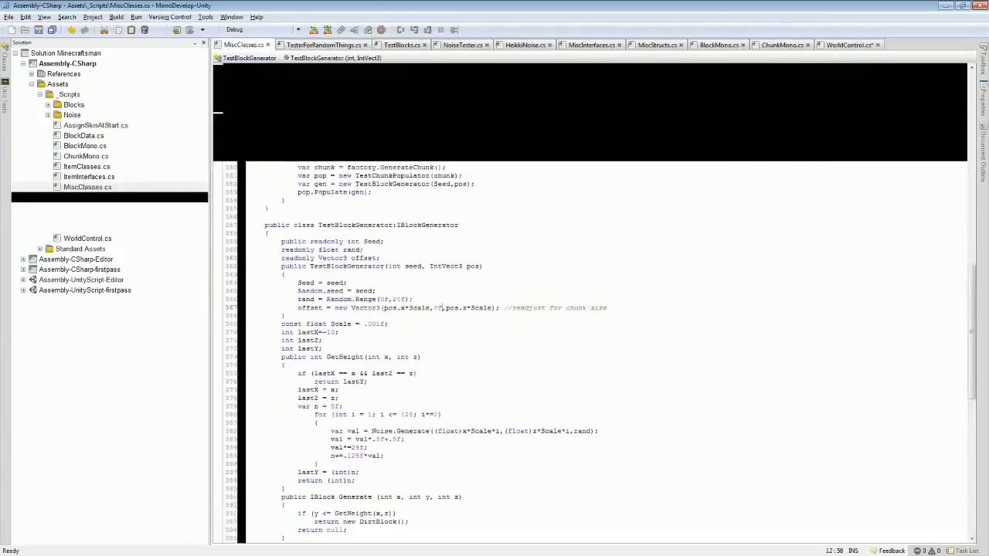
{"action": "scroll", "coordinate": [304, 221], "scroll_direction": "up", "scroll_amount": 8}
{"action": "scroll", "coordinate": [304, 221], "scroll_direction": "down", "scroll_amount": 2}
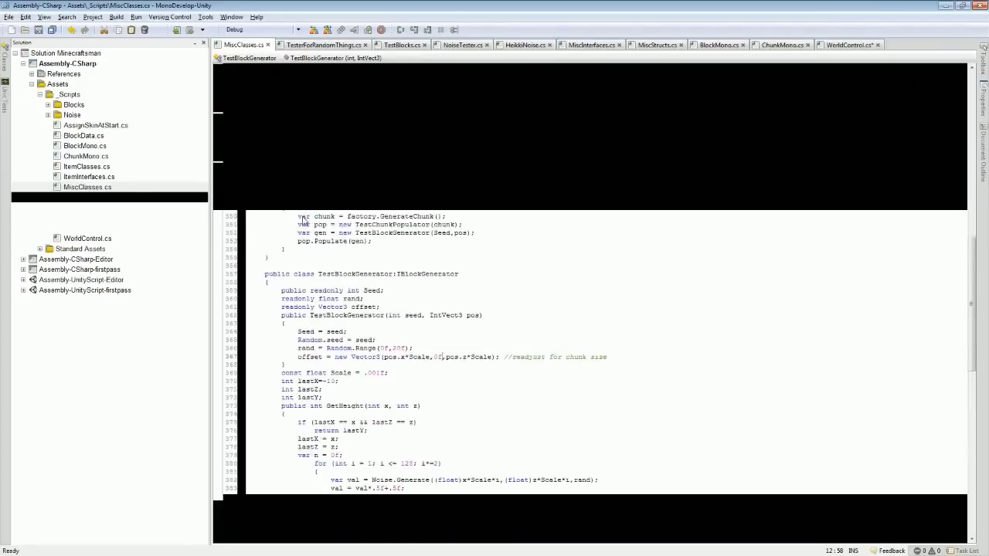
{"action": "left_click", "coordinate": [355, 225]}
{"action": "scroll", "coordinate": [355, 225], "scroll_direction": "down", "scroll_amount": 3}
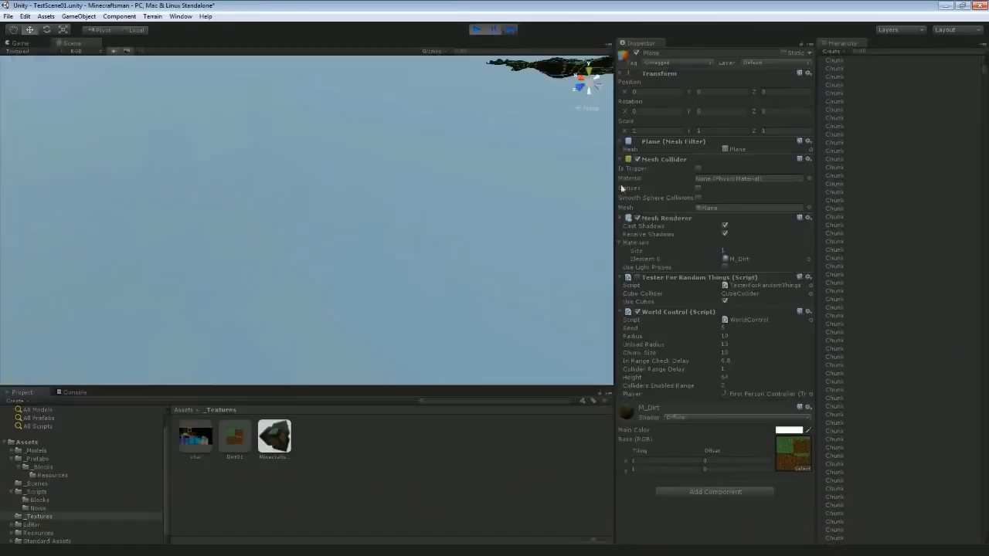
- Inspect the generated terrain chunks and the Steve character's mesh in the Scene view
{"action": "right_click_drag", "start_coordinate": [432, 85], "coordinate": [338, 166]}
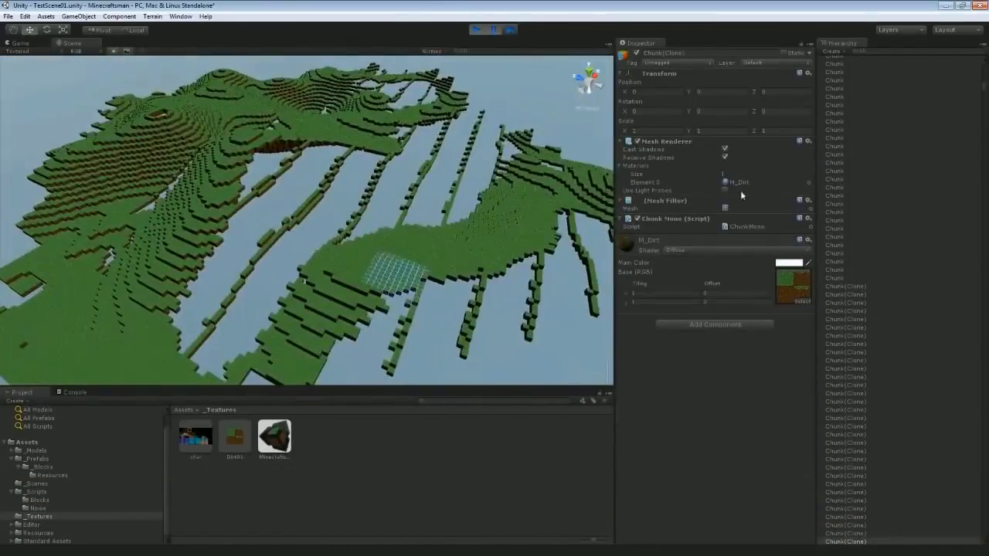
{"action": "mouse_move", "coordinate": [338, 166]}
{"action": "right_mouse_down"}
{"action": "mouse_move", "coordinate": [208, 196]}
{"action": "mouse_move", "coordinate": [393, 221]}
{"action": "right_mouse_up"}
{"action": "left_click", "coordinate": [207, 196]}
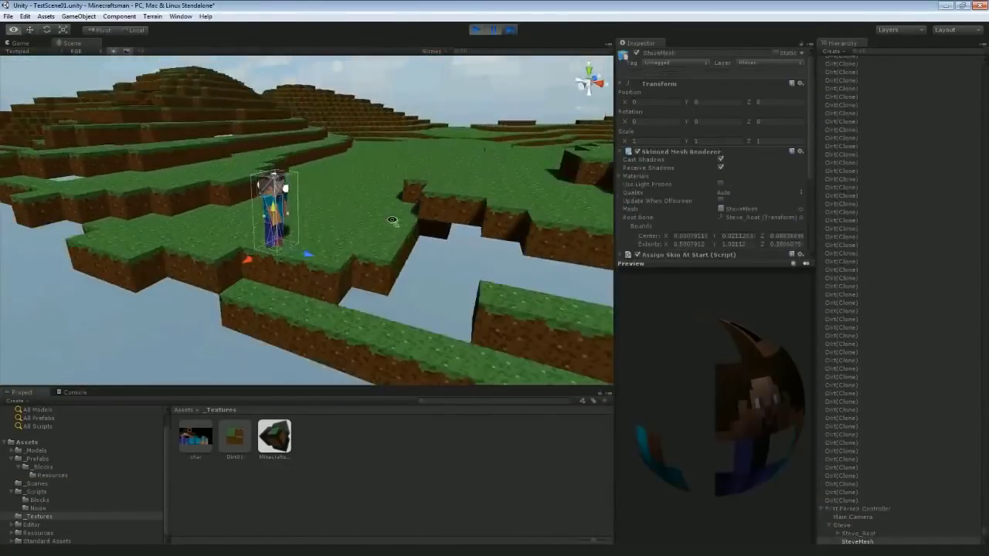
{"action": "left_click", "coordinate": [826, 513]}
{"action": "right_click_drag", "start_coordinate": [347, 194], "coordinate": [433, 154]}
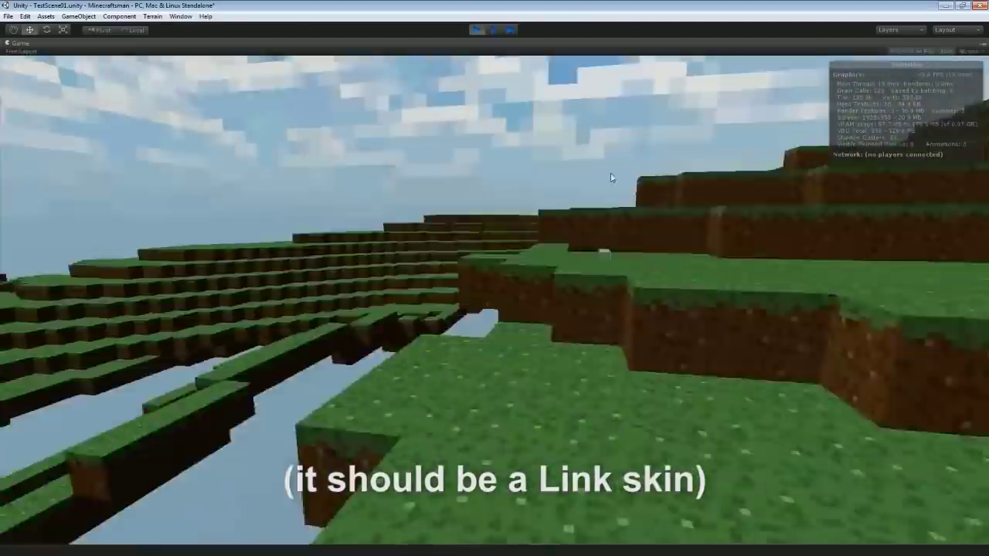
{"action": "key", "text": "w"}
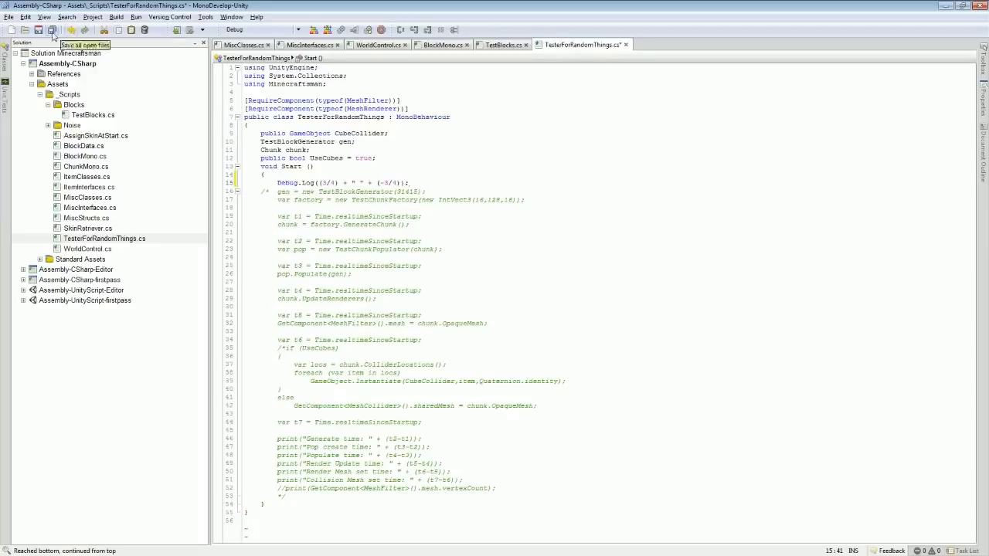
- Save all scripts, return to Unity and run the game to see the logged test value
{"action": "left_click", "coordinate": [948, 6]}
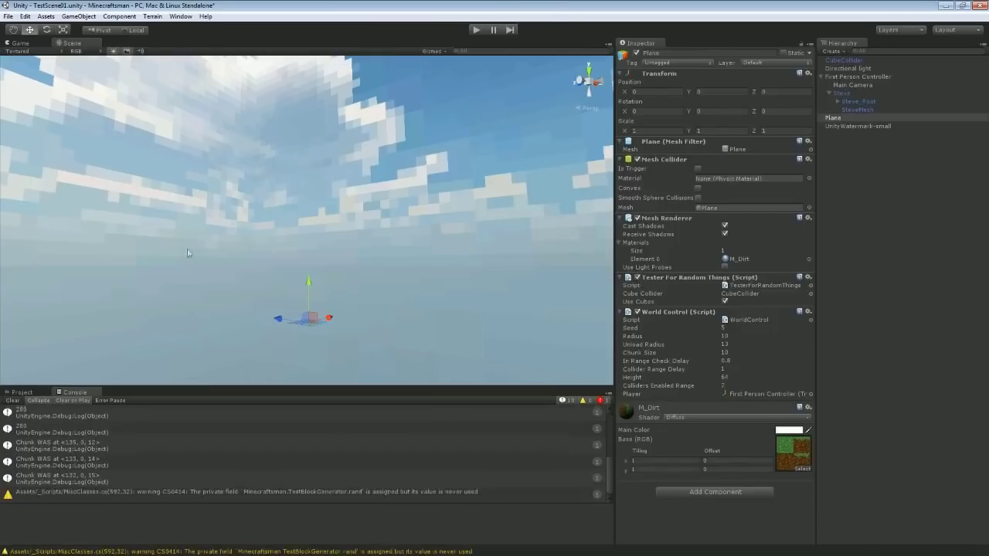
{"action": "left_click", "coordinate": [475, 31]}
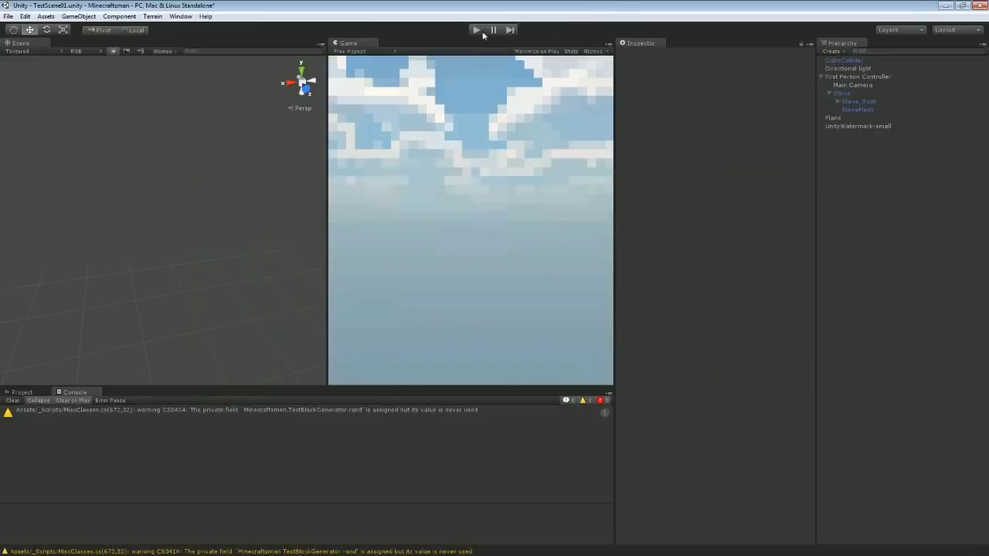
{"action": "left_click", "coordinate": [473, 32]}
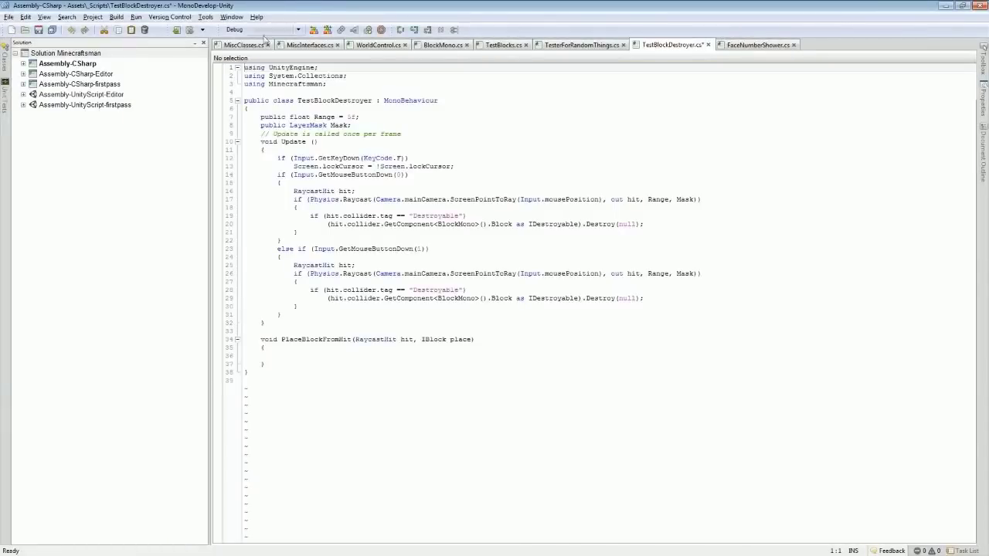
- Restore MiscClasses.cs from its autosave, then close the file to bring up the save prompt
{"action": "left_click", "coordinate": [255, 45]}
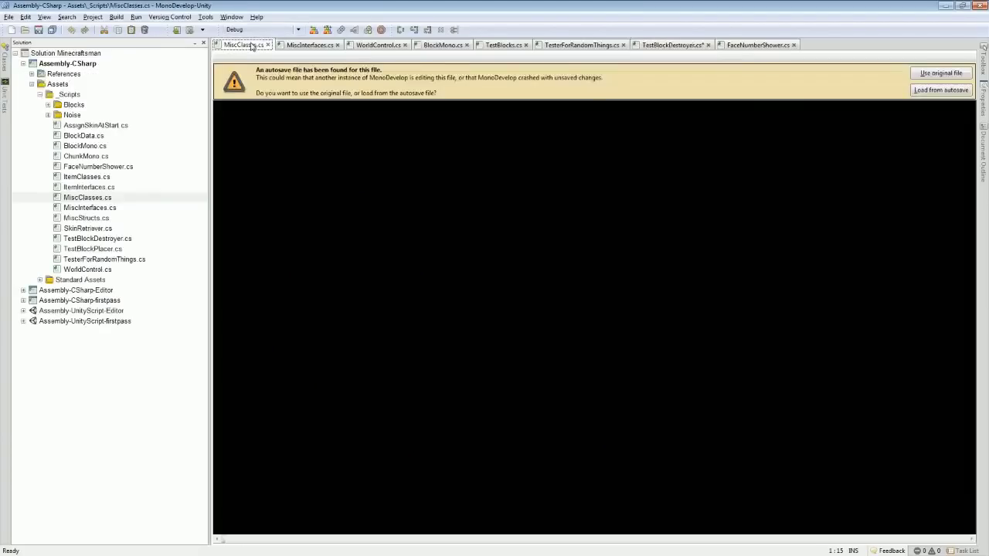
{"action": "left_click", "coordinate": [945, 92]}
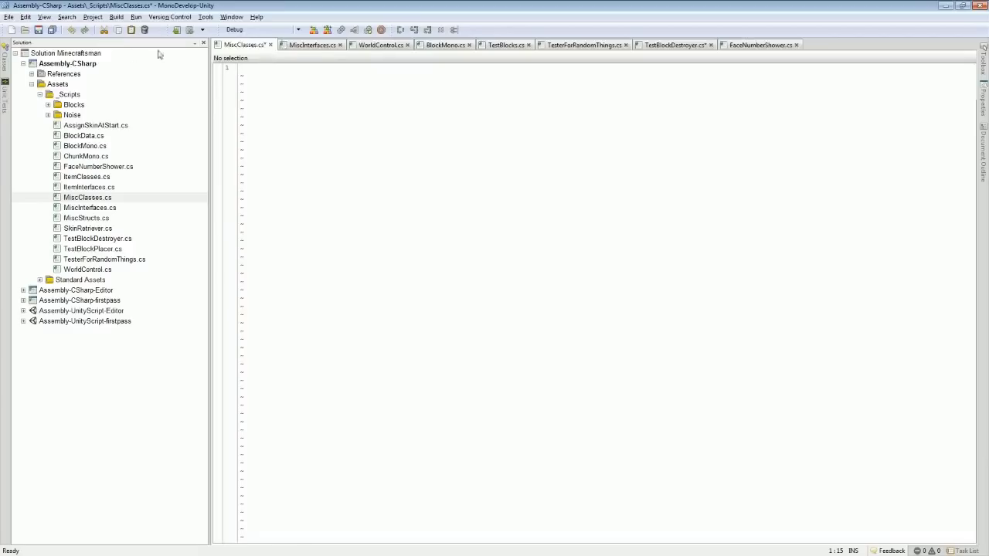
{"action": "left_click", "coordinate": [25, 17]}
{"action": "left_click", "coordinate": [240, 5]}
{"action": "left_click", "coordinate": [270, 45]}
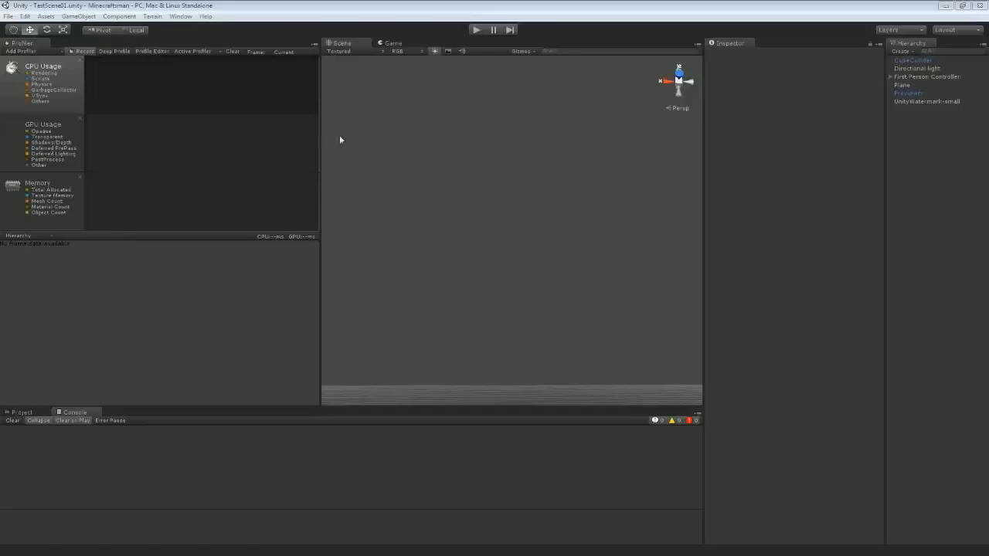
- Switch the bottom panel from the Console to the Project view of folders and scripts
{"action": "left_click", "coordinate": [22, 413]}
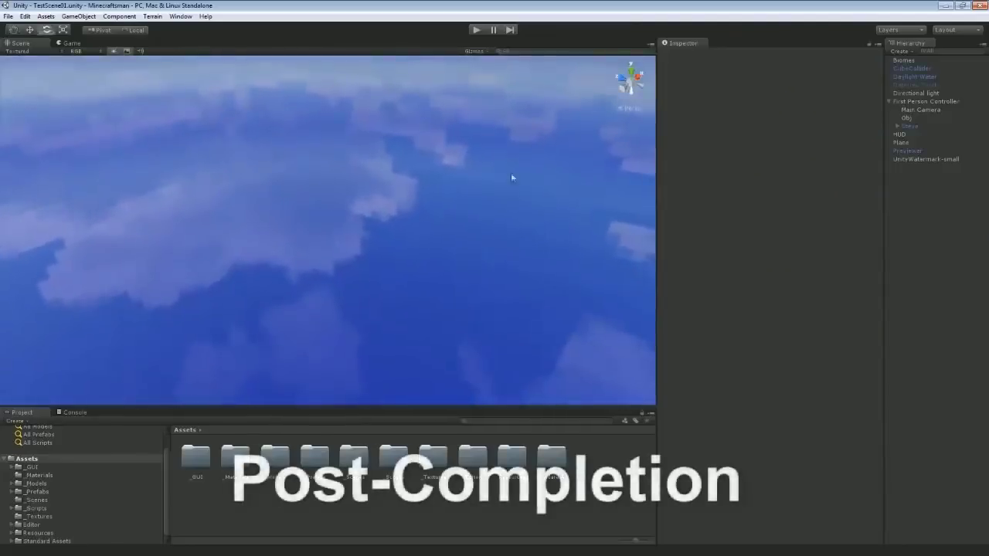
- Select Biomes to show its Plains, Mountains and Canyon settings, and turn the camera toward the ocean horizon
{"action": "left_click", "coordinate": [902, 60]}
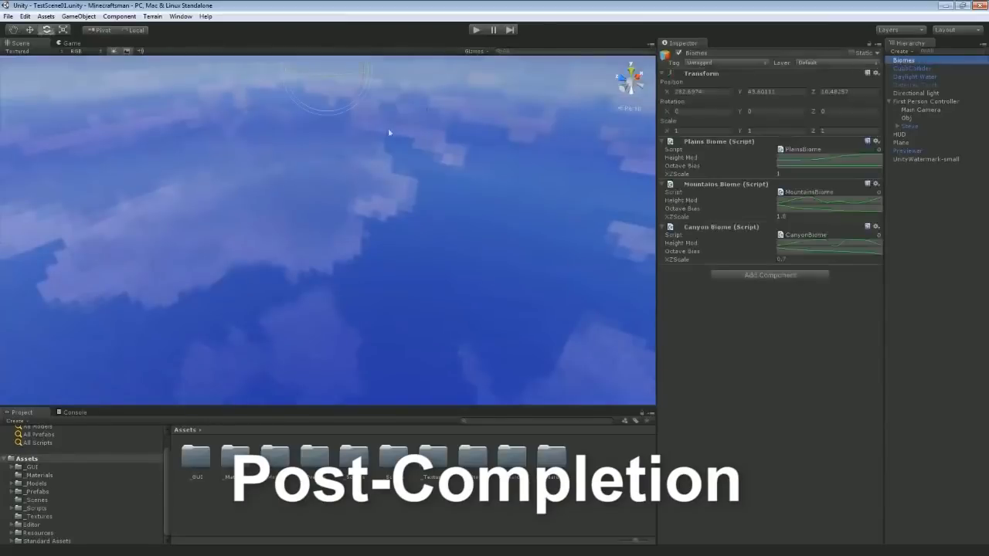
{"action": "right_click_drag", "start_coordinate": [391, 132], "coordinate": [644, 179]}
{"action": "right_click_drag", "start_coordinate": [578, 176], "coordinate": [413, 177]}
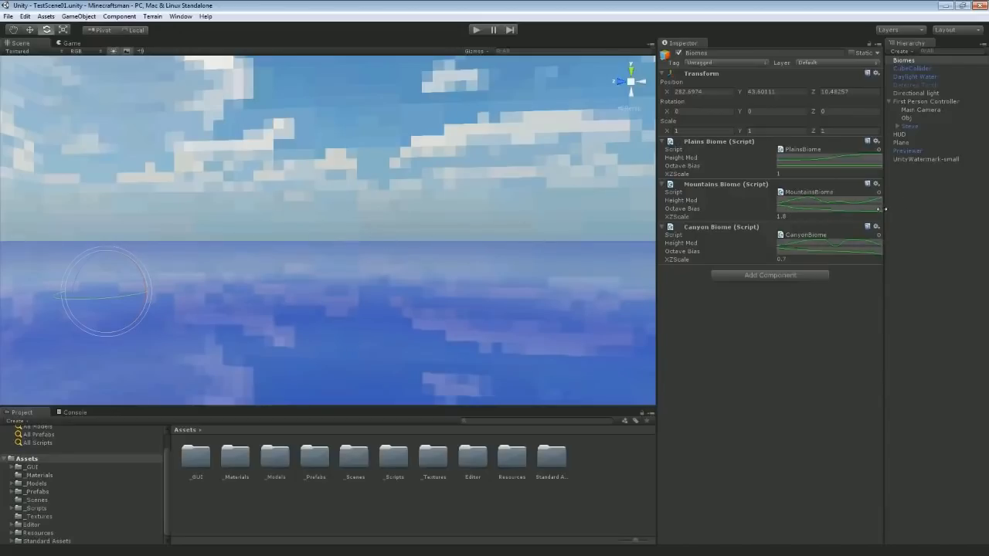
- Start the game to test the mountain terrain, pausing and resuming it once
{"action": "mouse_move", "coordinate": [401, 161]}
{"action": "right_mouse_down"}
{"action": "mouse_move", "coordinate": [379, 175]}
{"action": "mouse_move", "coordinate": [409, 176]}
{"action": "right_mouse_up"}
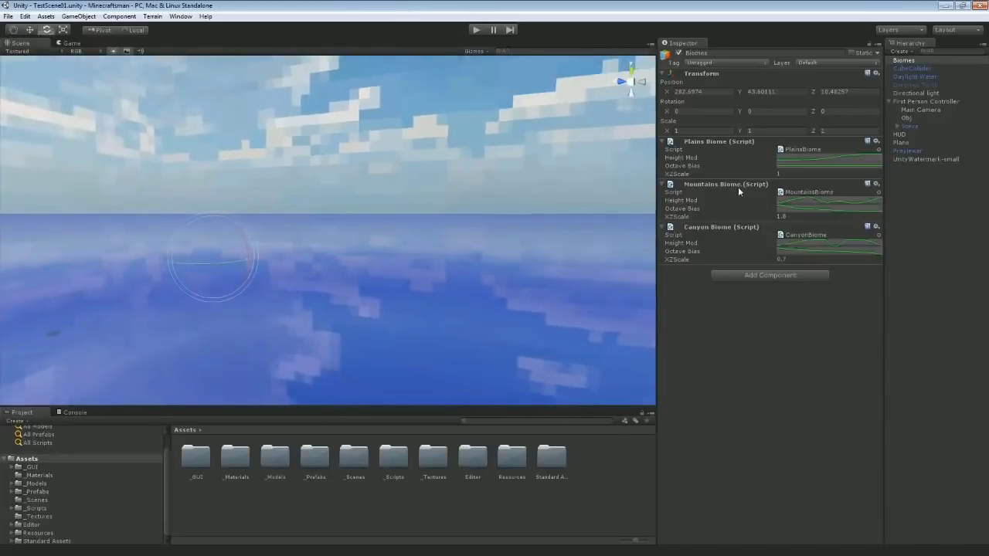
{"action": "left_click", "coordinate": [476, 32]}
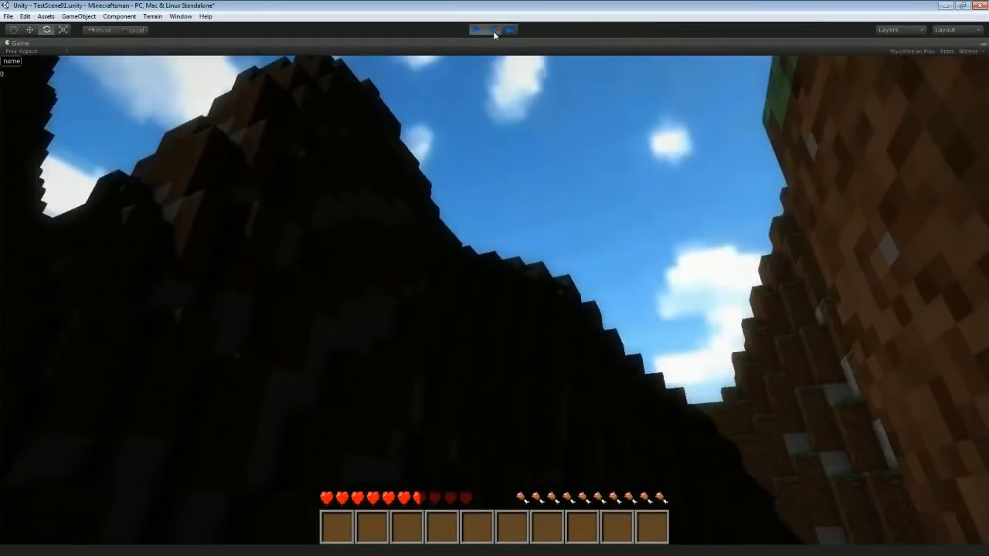
{"action": "left_click", "coordinate": [493, 31]}
{"action": "left_click", "coordinate": [493, 31]}
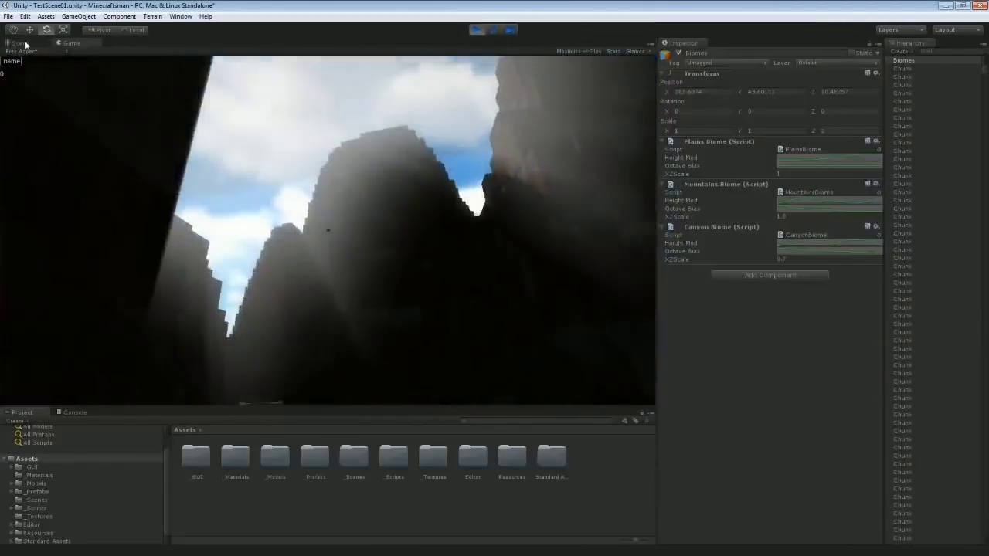
- Dock the Scene view beside the Game view and frame the First Person Controller in it
{"action": "left_click_drag", "start_coordinate": [25, 44], "coordinate": [580, 242]}
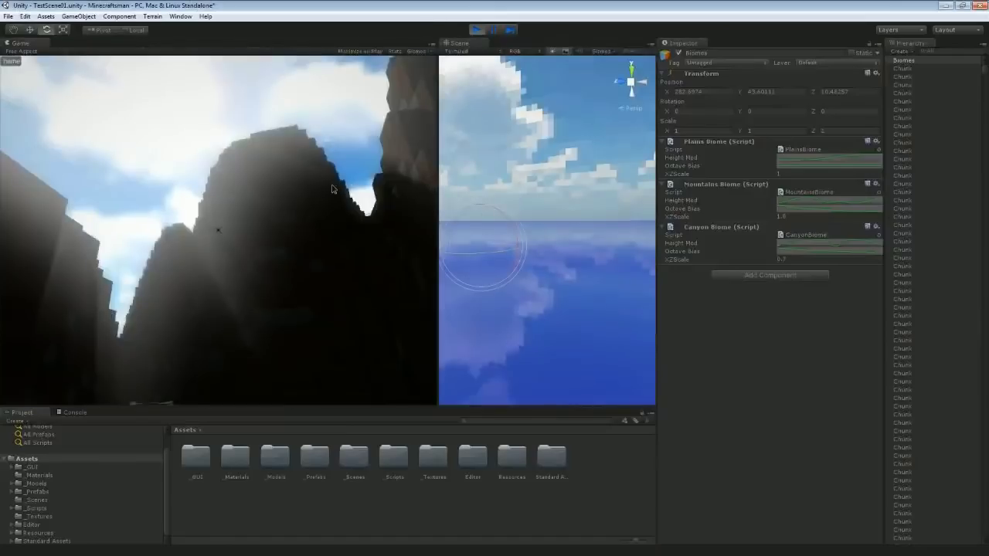
{"action": "mouse_move", "coordinate": [437, 232]}
{"action": "left_mouse_down"}
{"action": "mouse_move", "coordinate": [548, 231]}
{"action": "mouse_move", "coordinate": [363, 231]}
{"action": "left_mouse_up"}
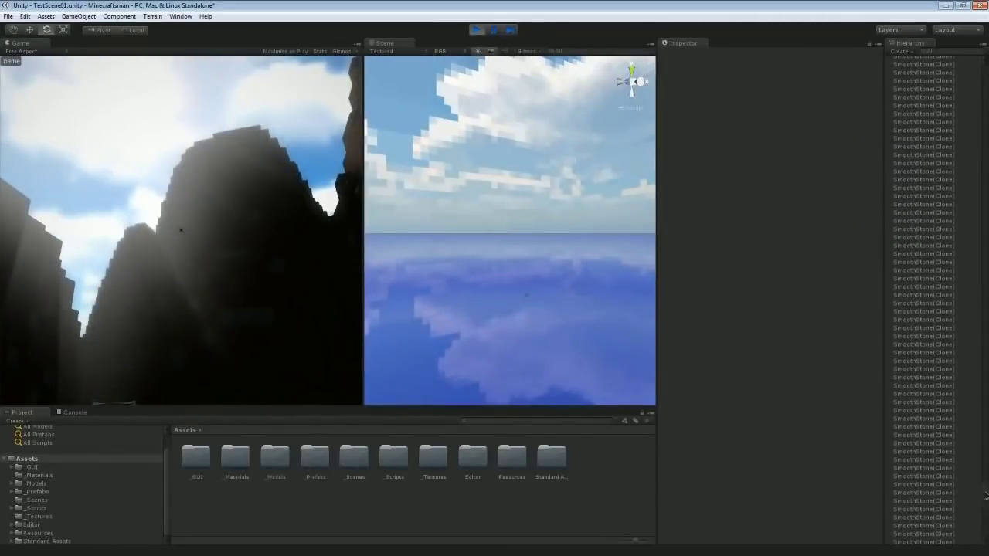
{"action": "left_click", "coordinate": [924, 61]}
{"action": "key", "text": "f"}
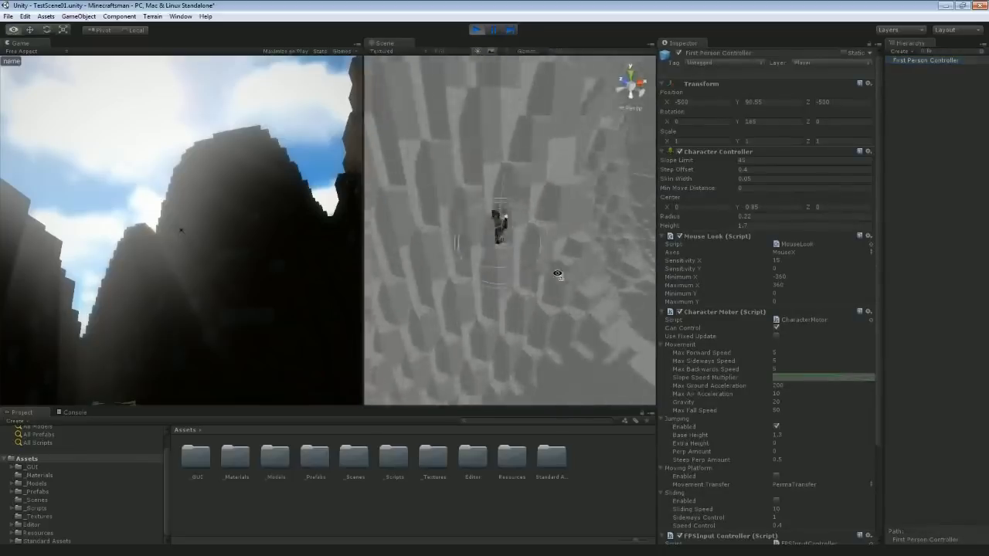
{"action": "mouse_move", "coordinate": [480, 112]}
{"action": "right_mouse_down"}
{"action": "mouse_move", "coordinate": [464, 177]}
{"action": "mouse_move", "coordinate": [572, 174]}
{"action": "mouse_move", "coordinate": [512, 214]}
{"action": "mouse_move", "coordinate": [471, 150]}
{"action": "mouse_move", "coordinate": [445, 327]}
{"action": "mouse_move", "coordinate": [408, 316]}
{"action": "mouse_move", "coordinate": [563, 327]}
{"action": "mouse_move", "coordinate": [533, 307]}
{"action": "mouse_move", "coordinate": [540, 302]}
{"action": "right_mouse_up"}
{"action": "left_click", "coordinate": [933, 51]}
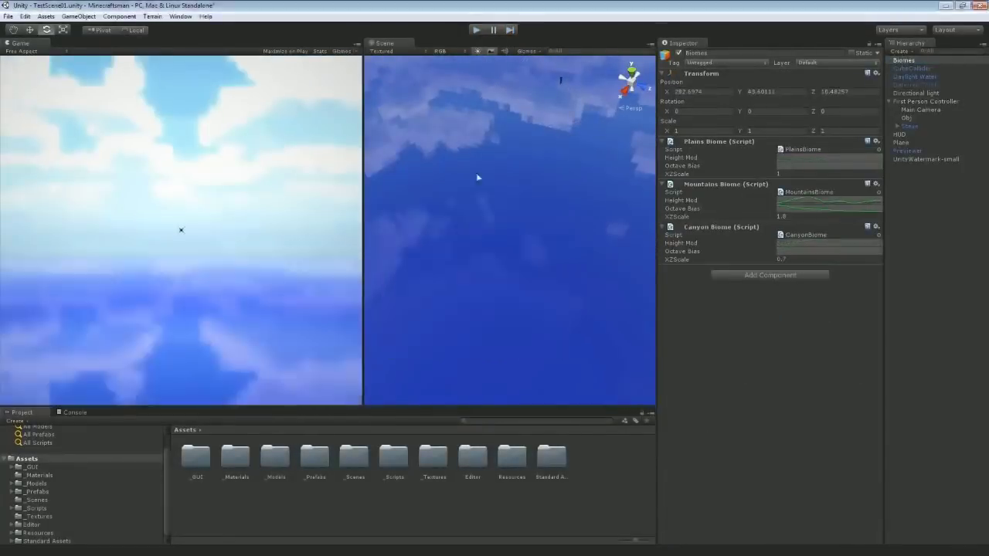
- Lower a Mountains Biome Octave Bias curve key, rerun the game, and fly the Scene camera near the terrain
{"action": "left_click", "coordinate": [24, 16]}
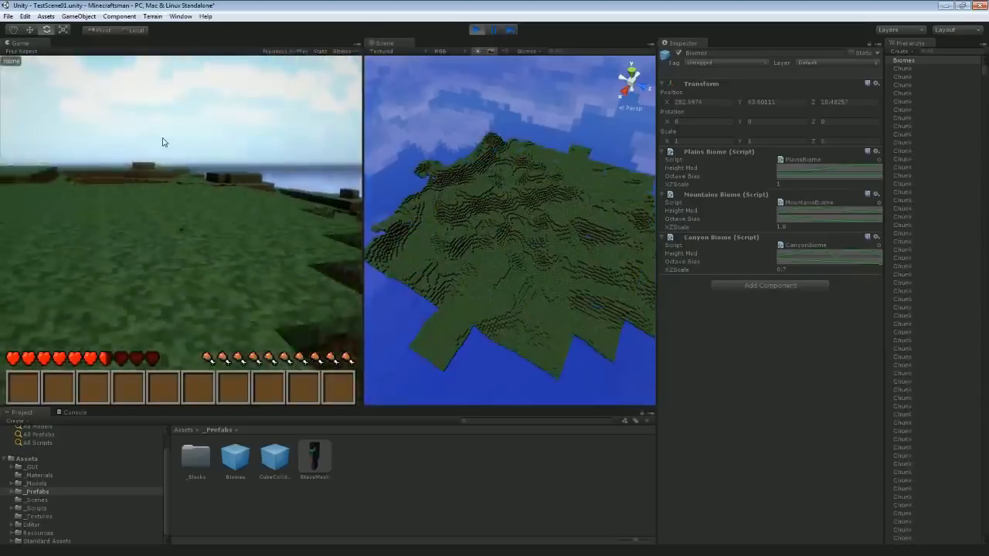
{"action": "key", "text": "ctrl+p"}
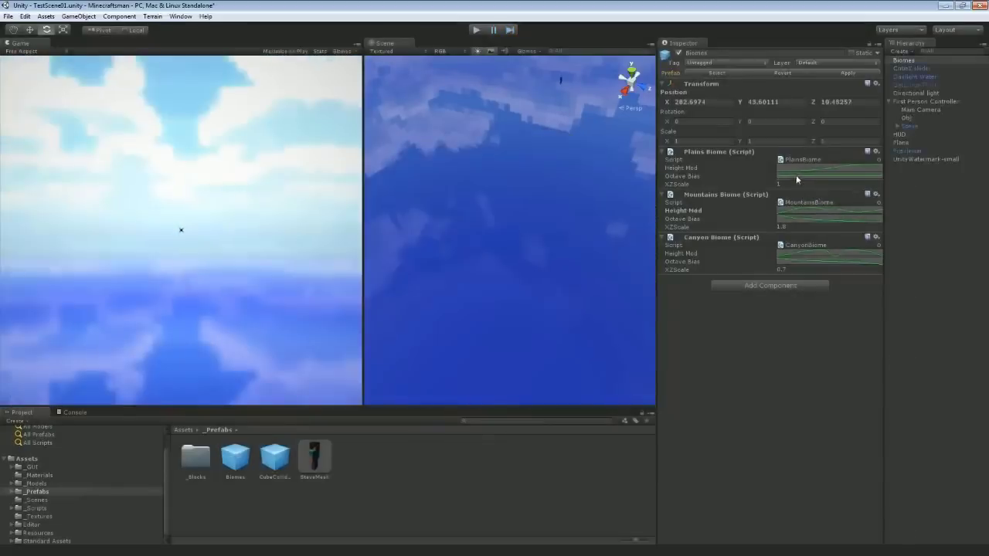
{"action": "left_click", "coordinate": [799, 219]}
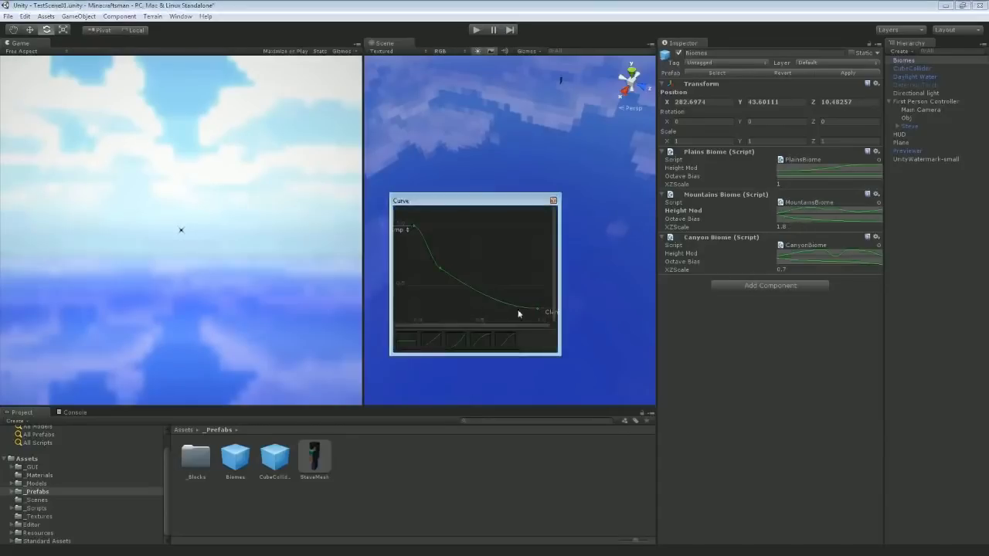
{"action": "left_click_drag", "start_coordinate": [442, 267], "coordinate": [450, 311]}
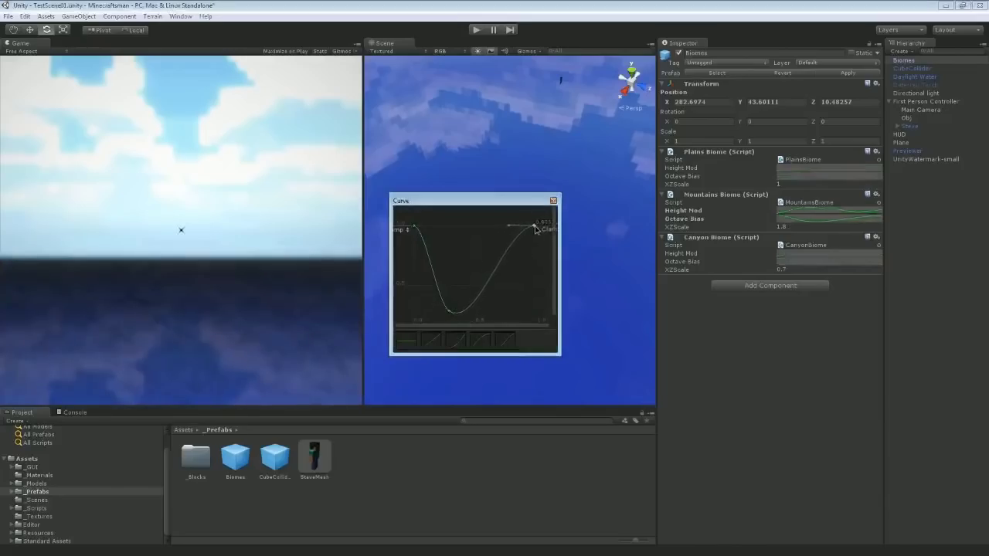
{"action": "key", "text": "ctrl+p"}
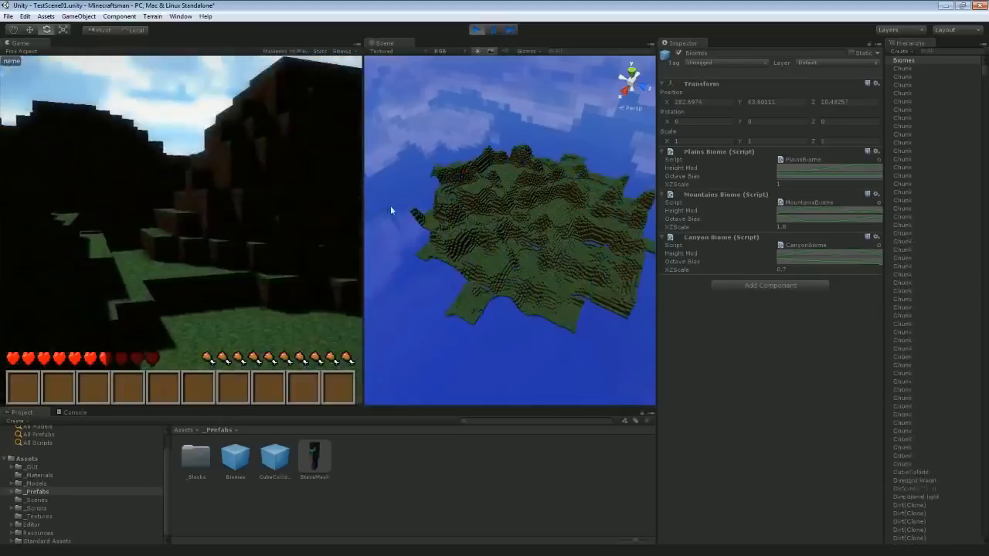
{"action": "right_click_drag", "start_coordinate": [390, 209], "coordinate": [477, 39]}
- Stop play and drag the Mountains Biome Height Mod curve keys down from a tall peak to a nearly flat line
{"action": "left_click", "coordinate": [477, 30]}
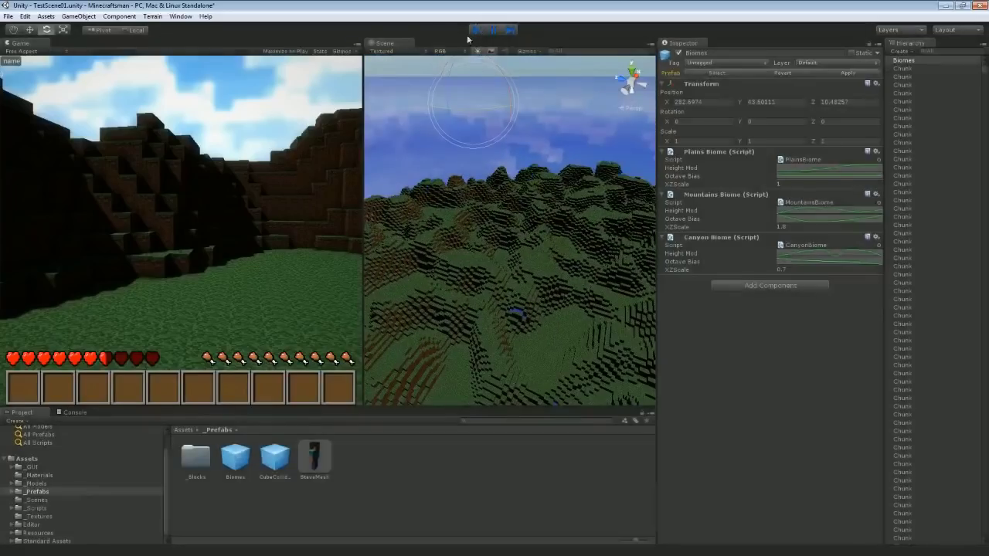
{"action": "left_click", "coordinate": [476, 29]}
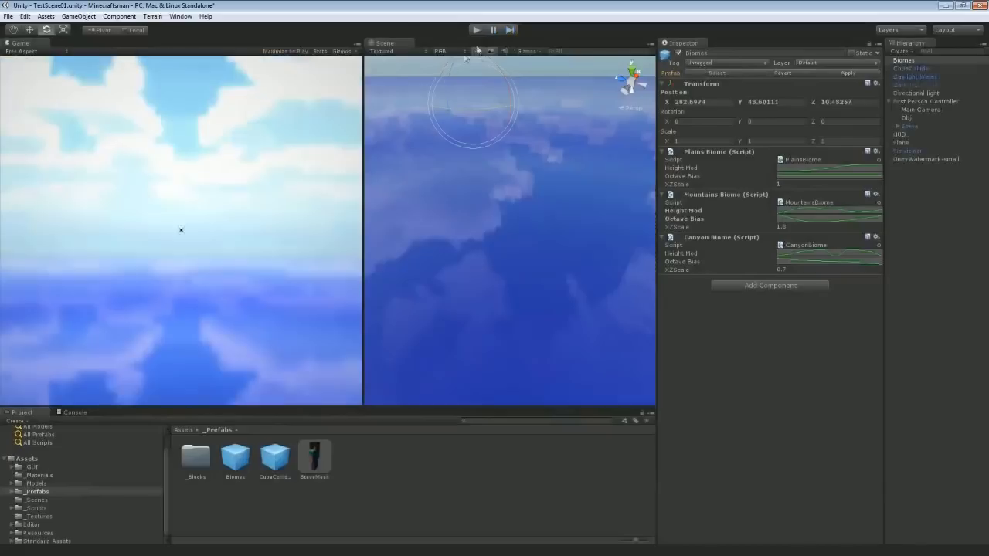
{"action": "left_click", "coordinate": [819, 210]}
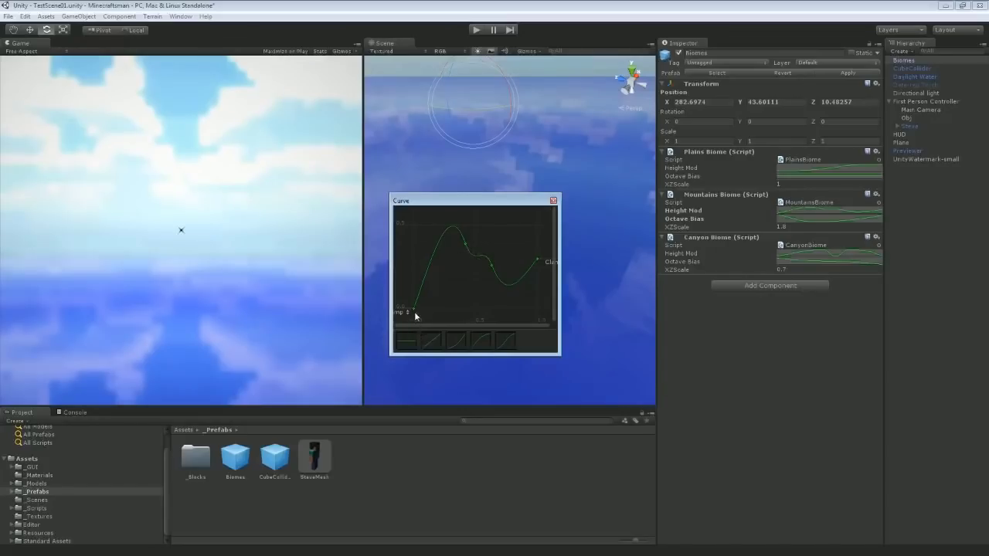
{"action": "left_click_drag", "start_coordinate": [414, 329], "coordinate": [538, 277]}
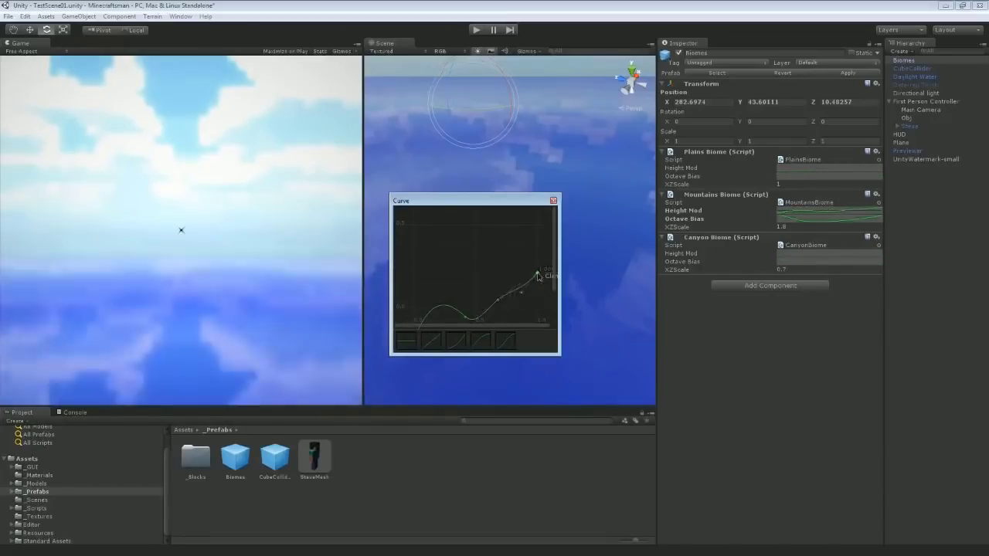
{"action": "mouse_move", "coordinate": [474, 313]}
{"action": "left_mouse_down"}
{"action": "mouse_move", "coordinate": [438, 322]}
{"action": "mouse_move", "coordinate": [467, 311]}
{"action": "left_mouse_up"}
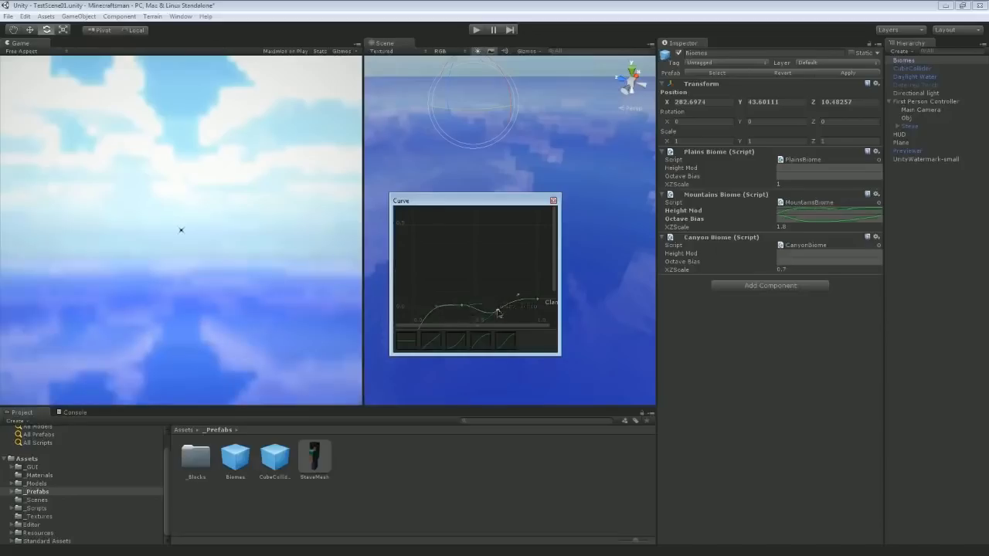
- Lower the right end of the Height Mod curve and raise Mountains Biome XZScale to 3.18
{"action": "key", "text": "alt+Tab"}
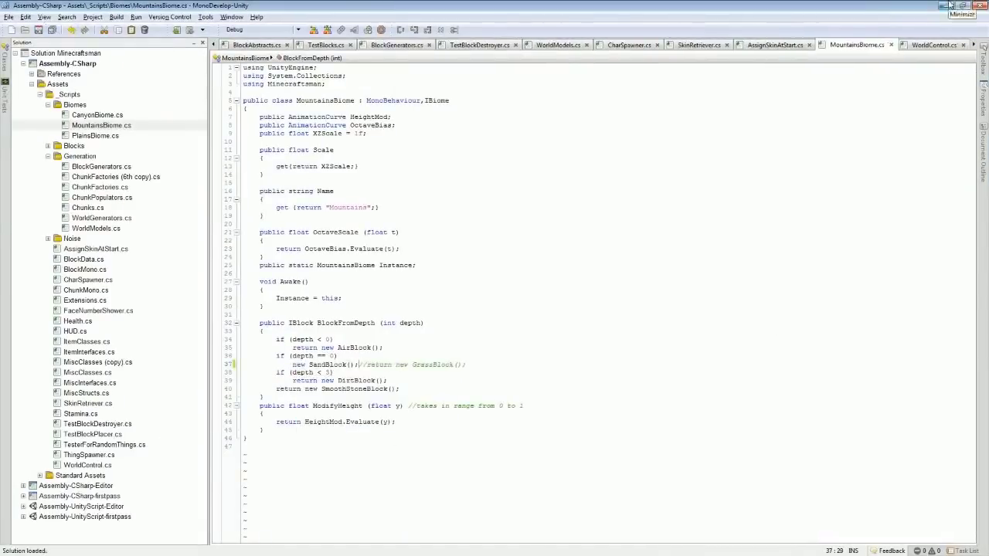
{"action": "key", "text": "alt+Tab"}
{"action": "left_click_drag", "start_coordinate": [537, 227], "coordinate": [537, 319]}
{"action": "key", "text": "alt+Tab"}
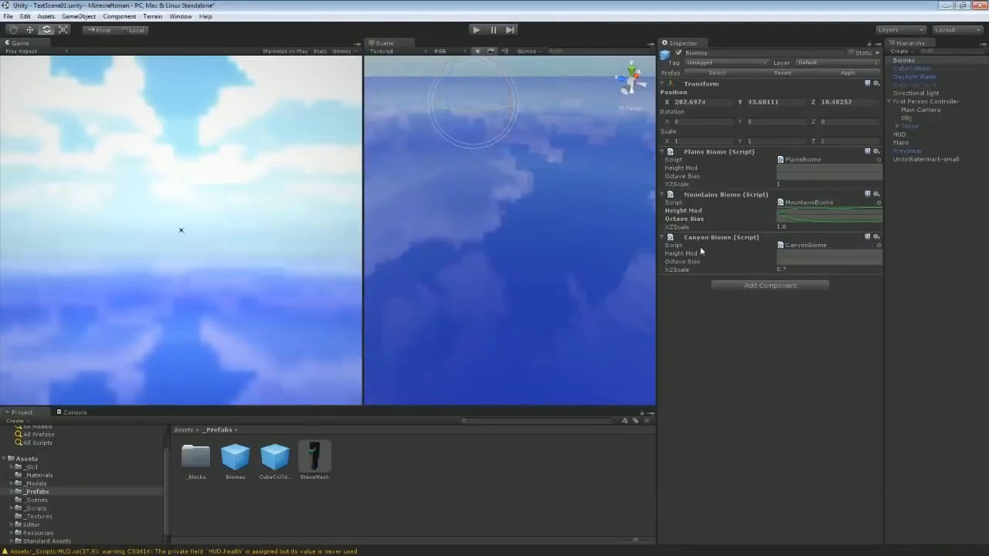
{"action": "left_click_drag", "start_coordinate": [685, 228], "coordinate": [741, 227]}
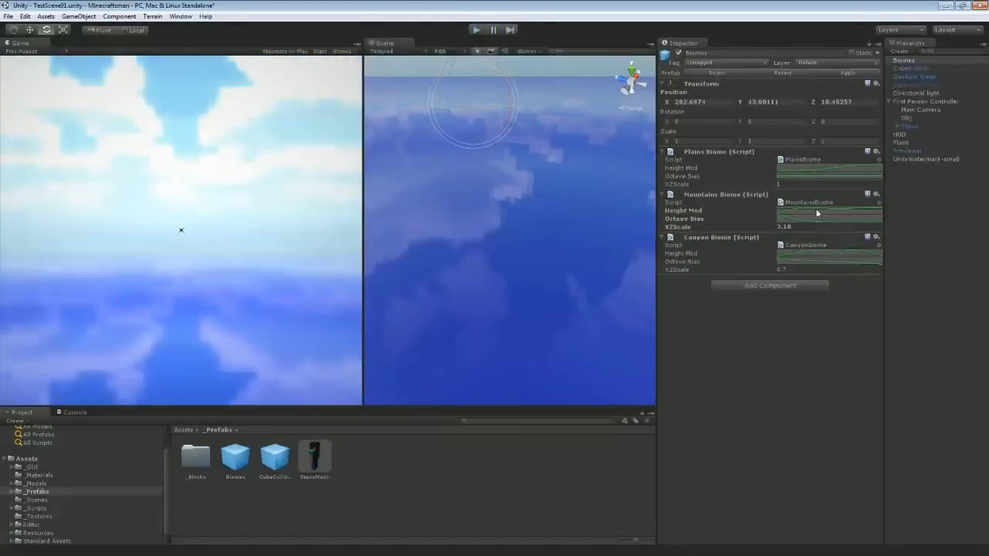
- Comment out the DirtBlock return on line 39 of MountainsBiome.cs
{"action": "left_click", "coordinate": [817, 211]}
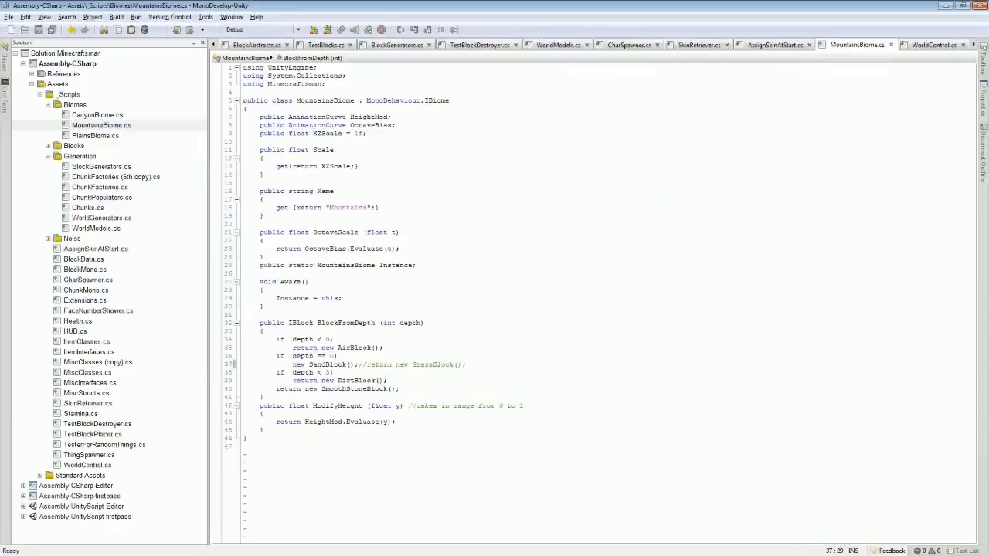
{"action": "left_click", "coordinate": [293, 381]}
{"action": "key", "text": "ctrl+slash"}
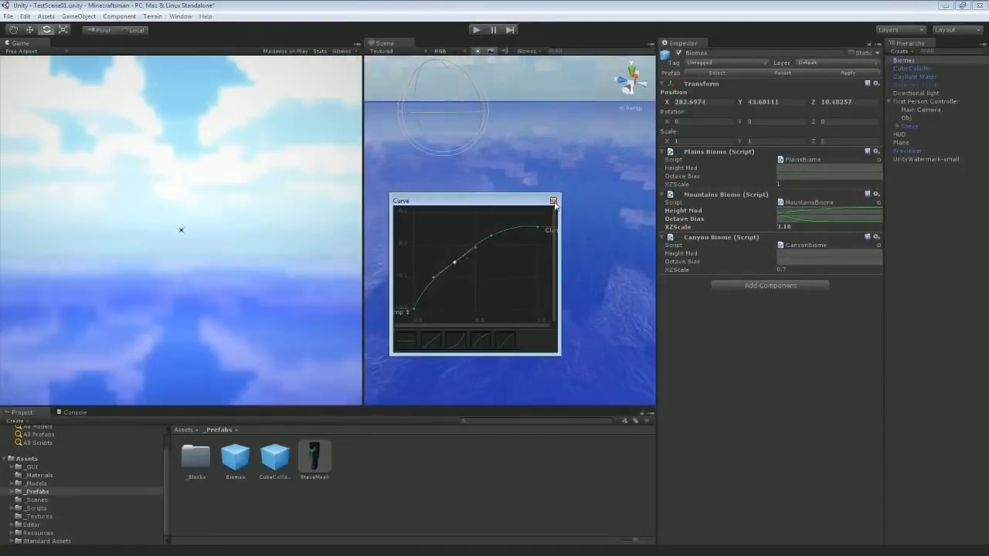
- Close the curve editor, review the First Person Controller's components, and run the game
{"action": "left_click", "coordinate": [553, 201]}
{"action": "left_click", "coordinate": [921, 101]}
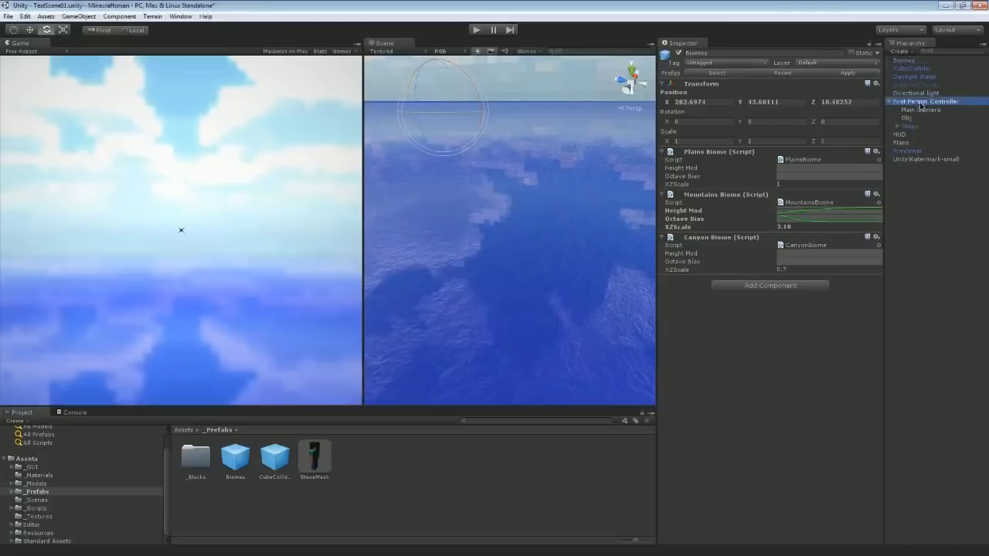
{"action": "scroll", "coordinate": [771, 294], "scroll_direction": "down", "scroll_amount": 2}
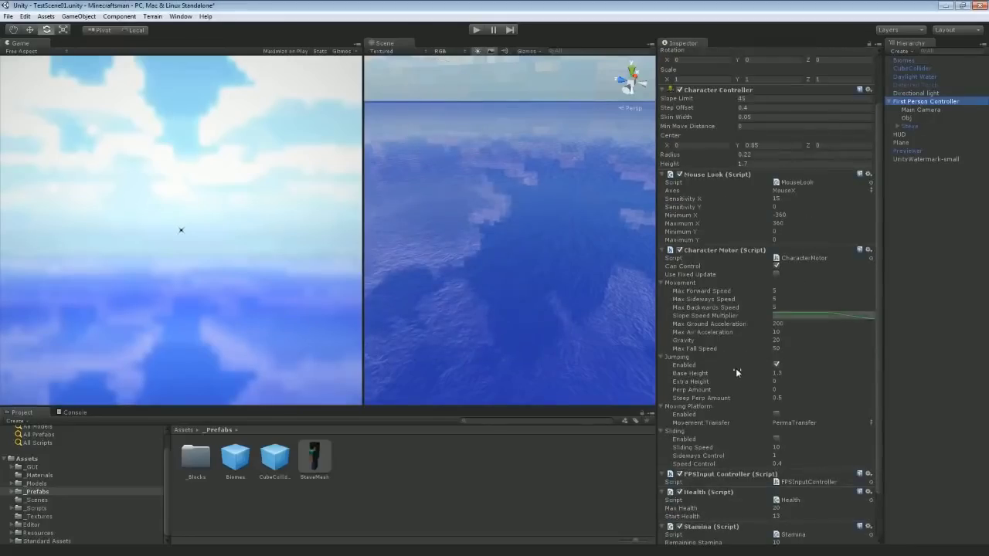
{"action": "scroll", "coordinate": [735, 348], "scroll_direction": "up", "scroll_amount": 2}
{"action": "left_click", "coordinate": [475, 29]}
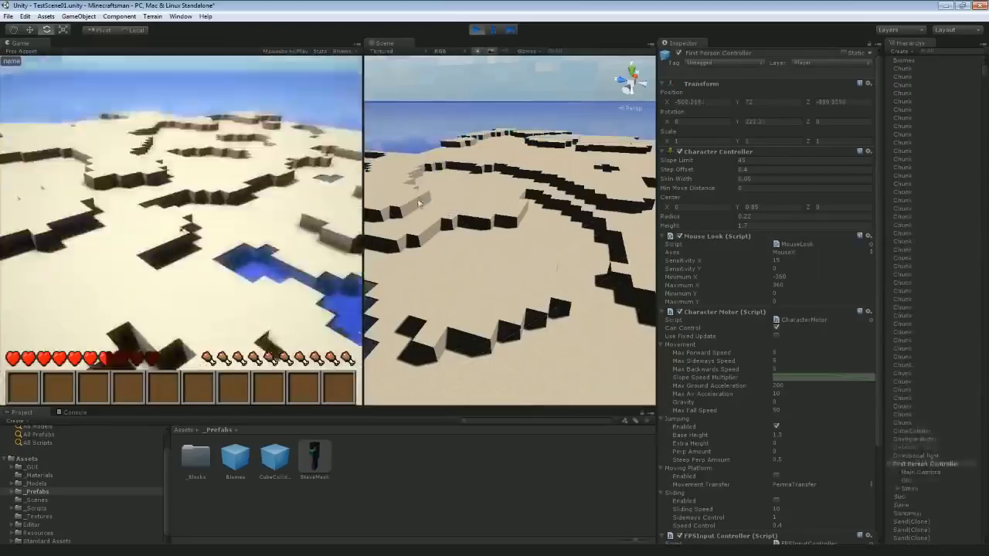
- Walk the player across the sand and out over the ocean toward the sandbanks
{"action": "key", "text": "w"}
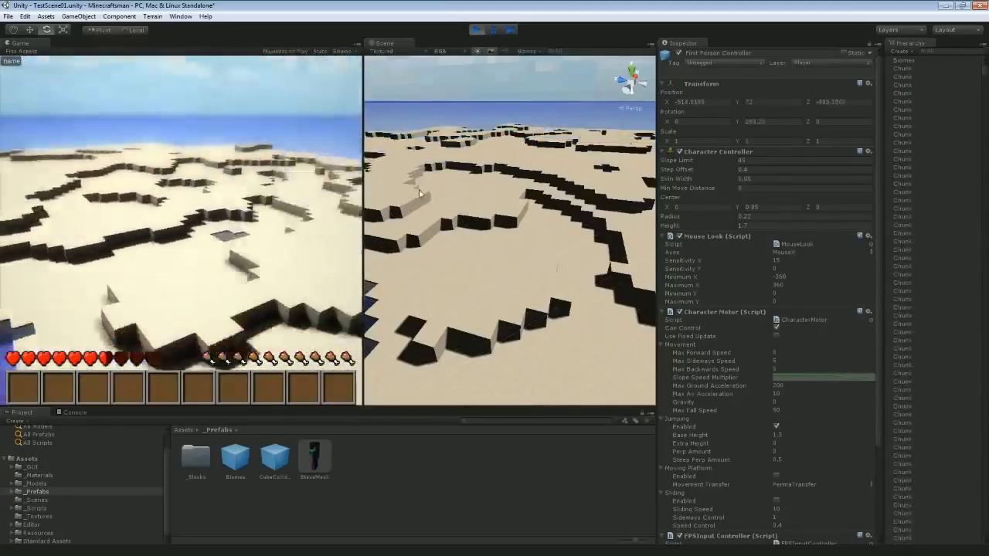
{"action": "key", "text": "w"}
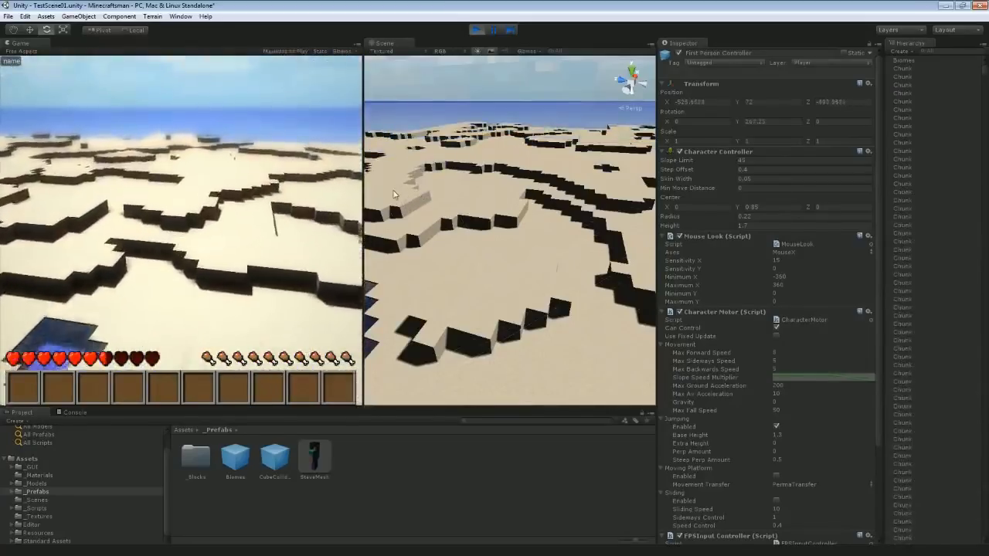
{"action": "key", "text": "w"}
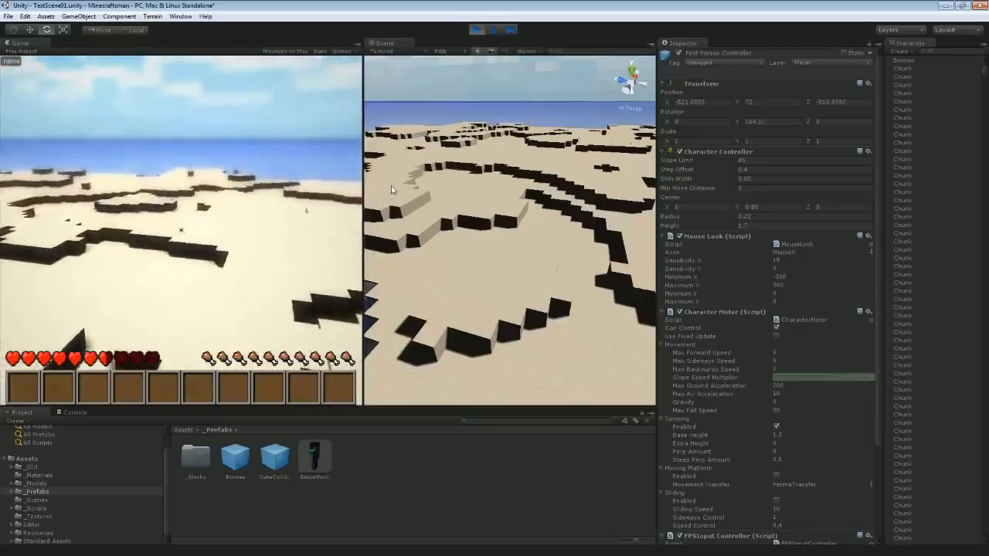
{"action": "key", "text": "w"}
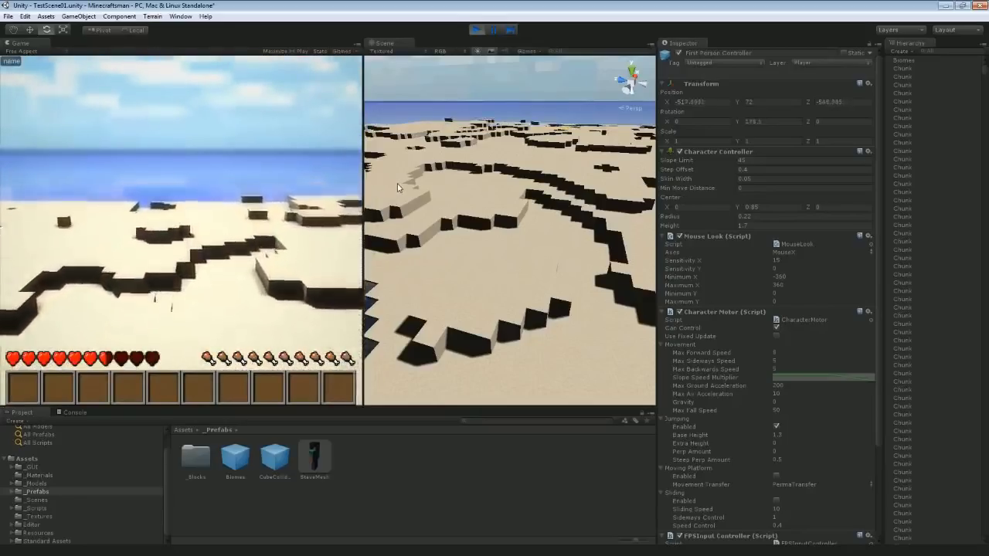
{"action": "key", "text": "w"}
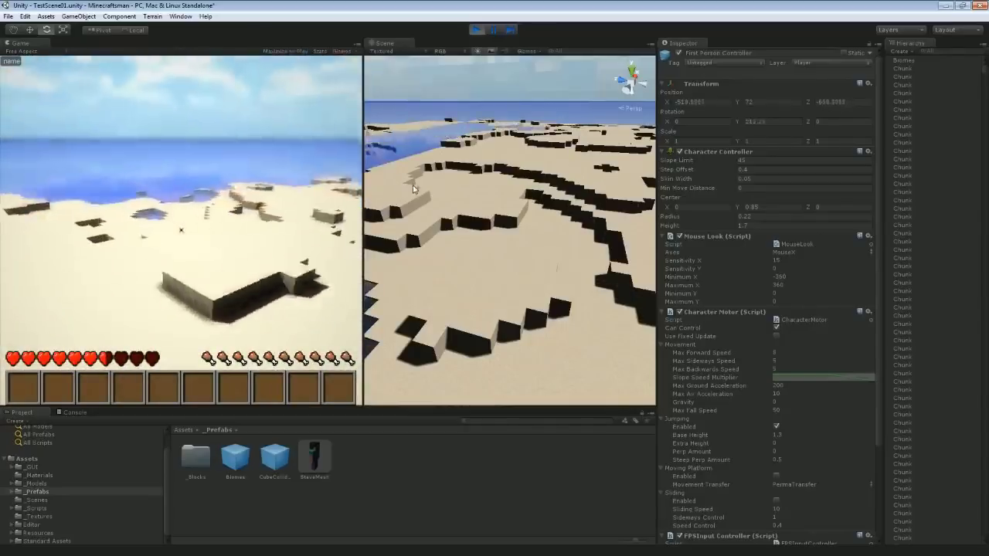
{"action": "key", "text": "w"}
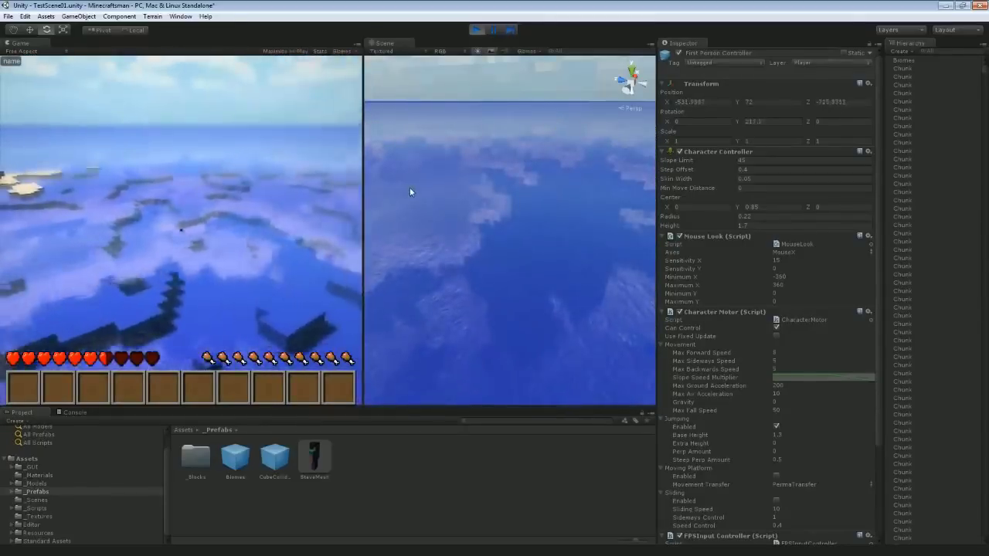
{"action": "key", "text": "w"}
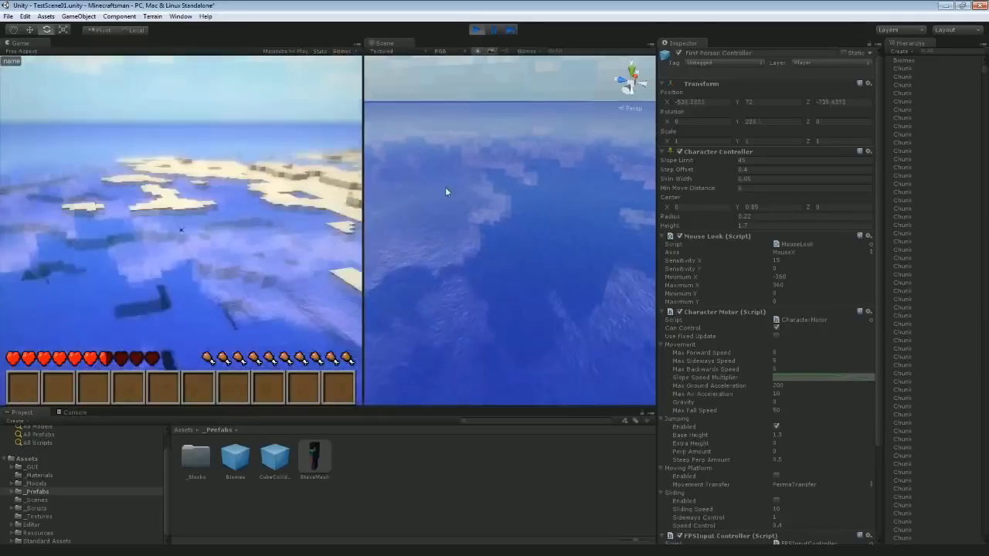
- Turn the player back toward the sand and walk across the terrain
{"action": "mouse_move", "coordinate": [418, 194]}
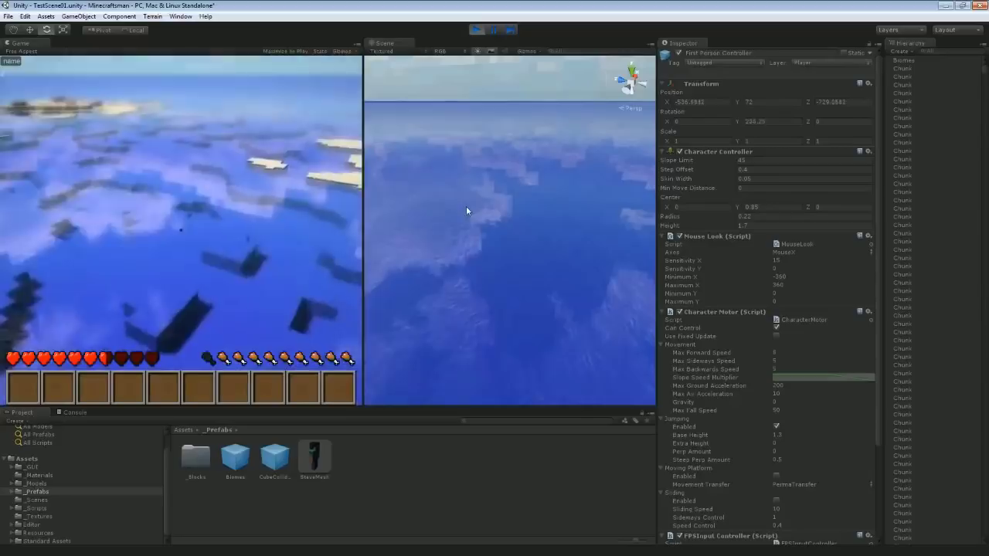
{"action": "key", "text": "d"}
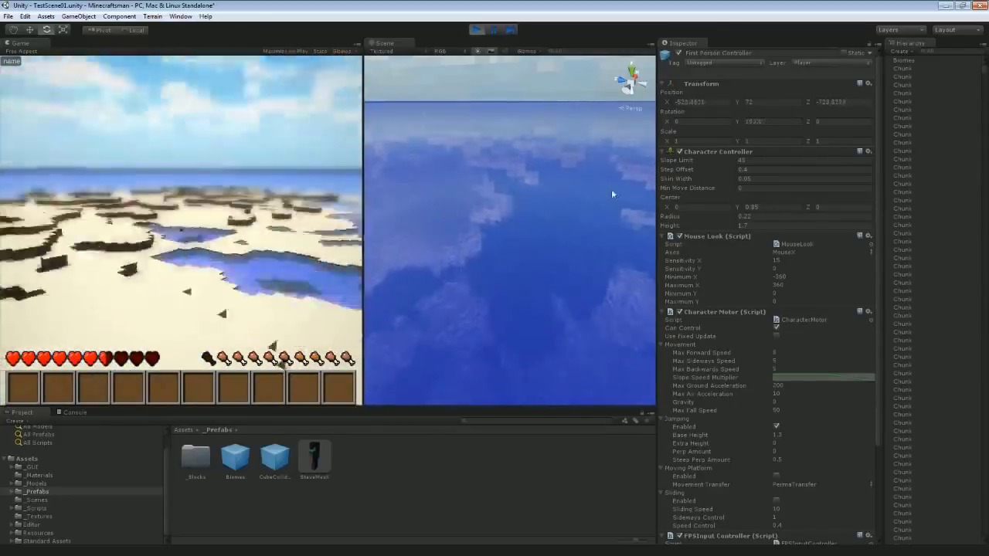
{"action": "key", "text": "w"}
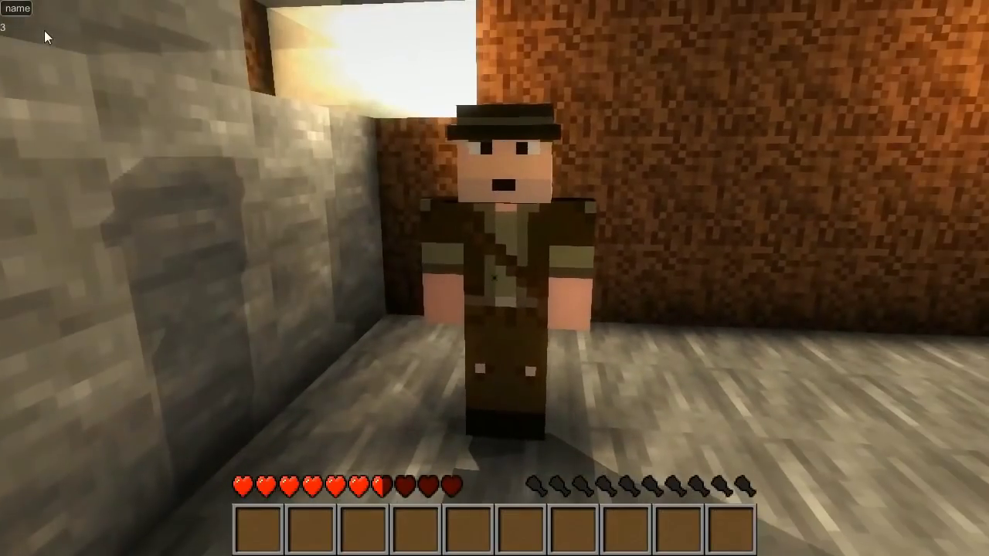
- Erase the placeholder player name and confirm the entry
{"action": "key", "text": "BackSpace"}
{"action": "key", "text": "BackSpace"}
{"action": "key", "text": "BackSpace"}
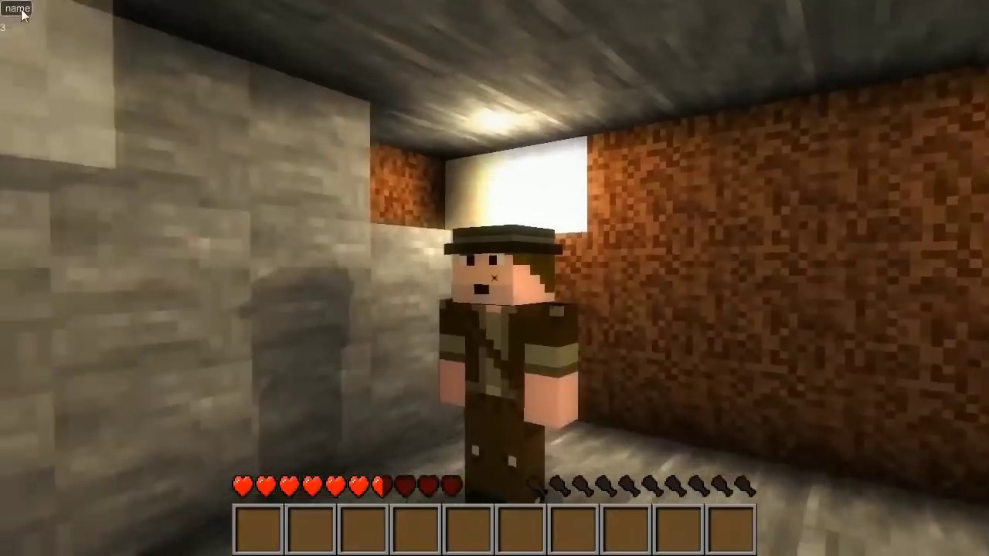
{"action": "key", "text": "BackSpace"}
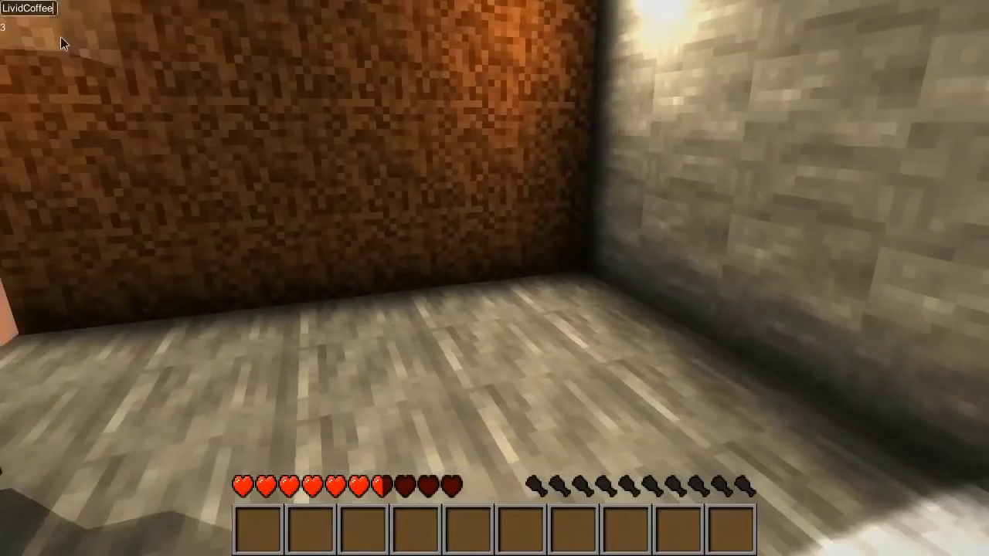
{"action": "key", "text": "Return"}
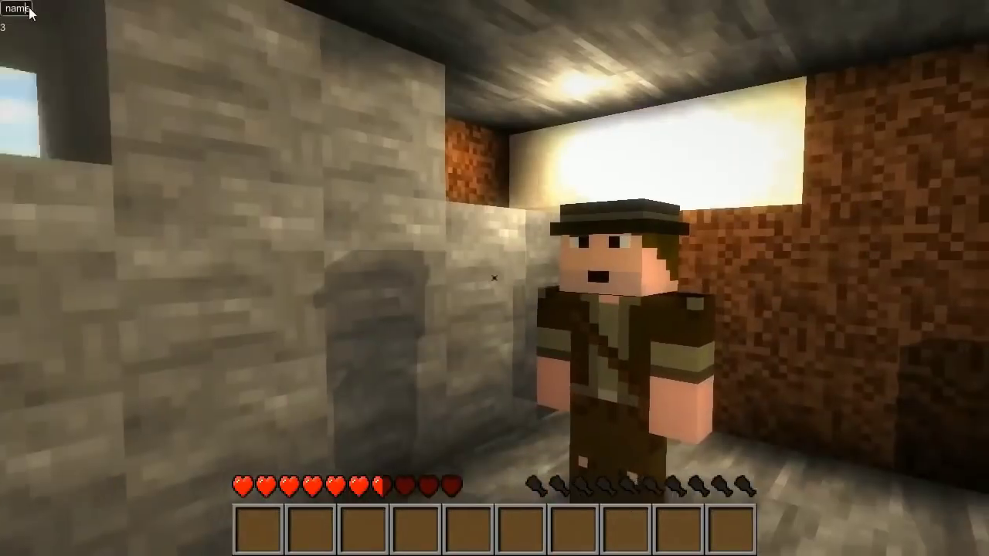
- Enter 'A' in the top-left name box to spawn a new player
{"action": "left_click", "coordinate": [17, 9]}
{"action": "type", "text": "A"}
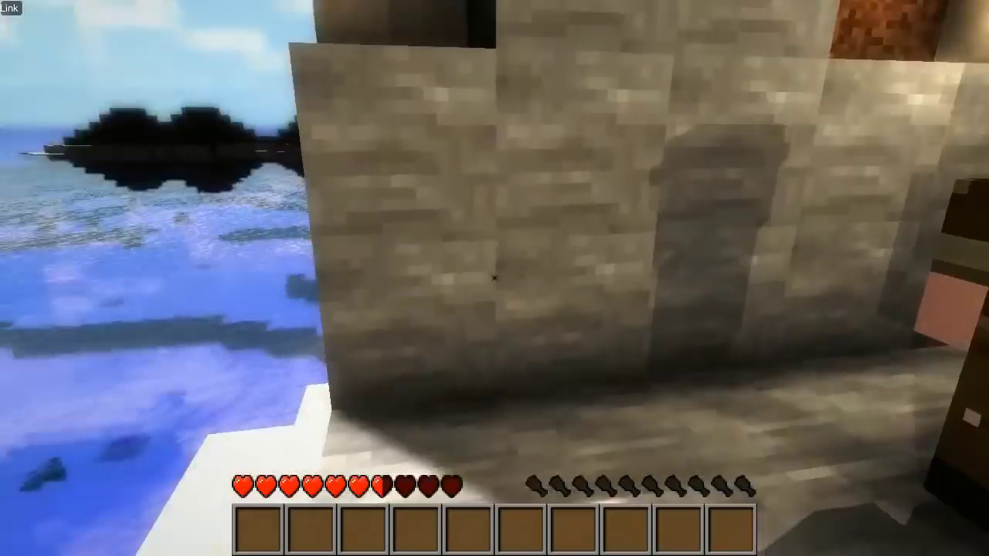
{"action": "key", "text": "BackSpace"}
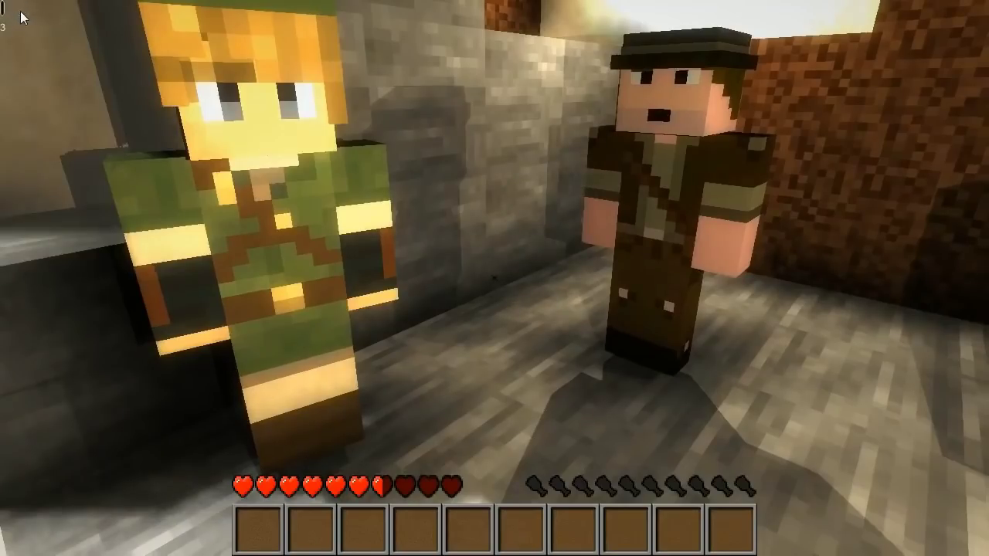
- Spawn a player named Herobrine, then type the message 'You shou4dn't'
{"action": "type", "text": "Herobrine"}
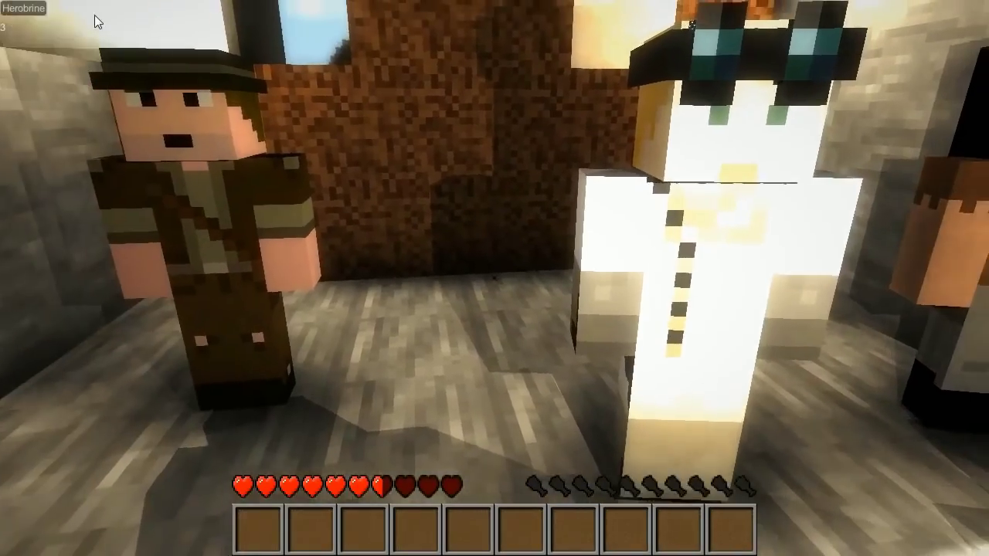
{"action": "key", "text": "ctrl+a"}
{"action": "type", "text": "You shou4dn't"}
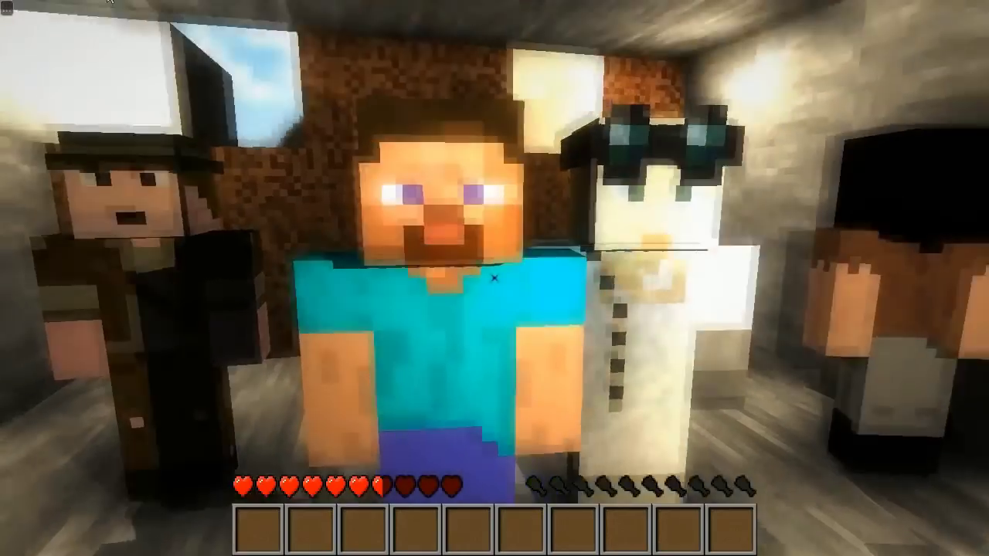